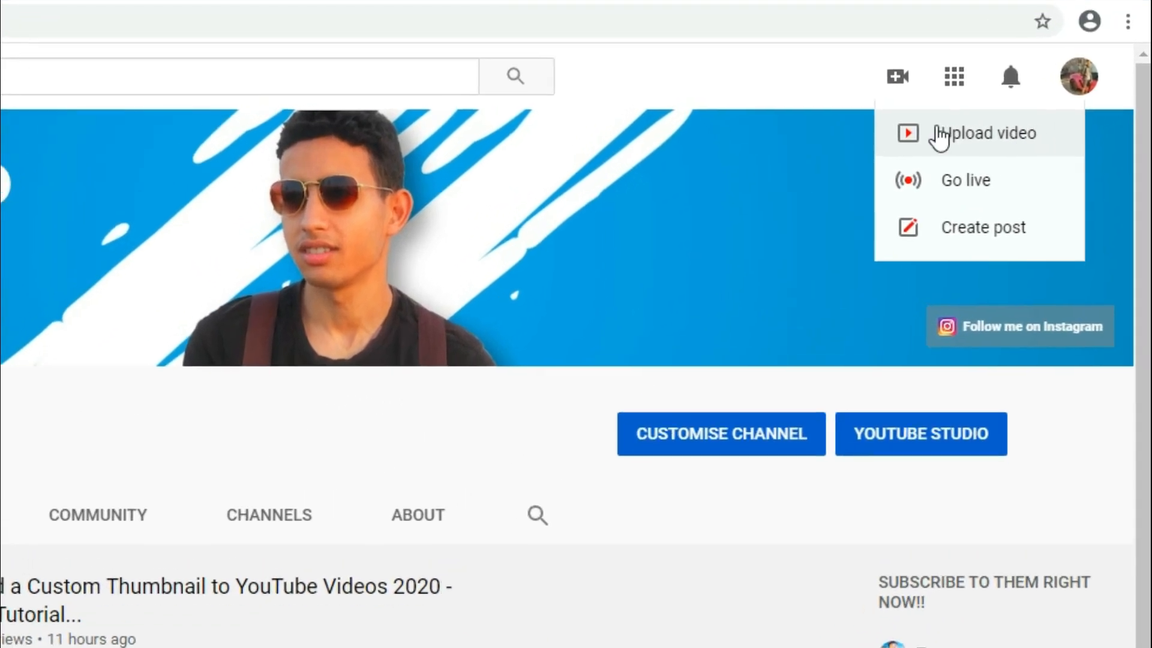
Start a new video upload using the file "How to Add a Custom Thumbnail to YouTube Videos 2020 - Beginners Tutorial" from the Videos folder
click(977, 139)
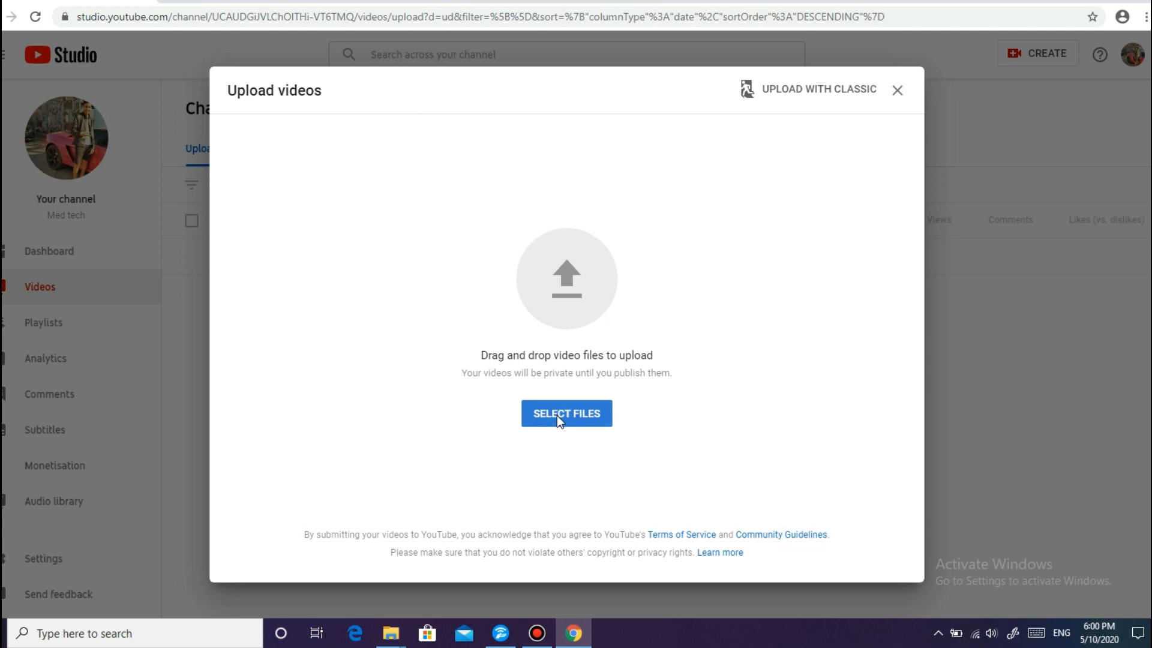
click(556, 375)
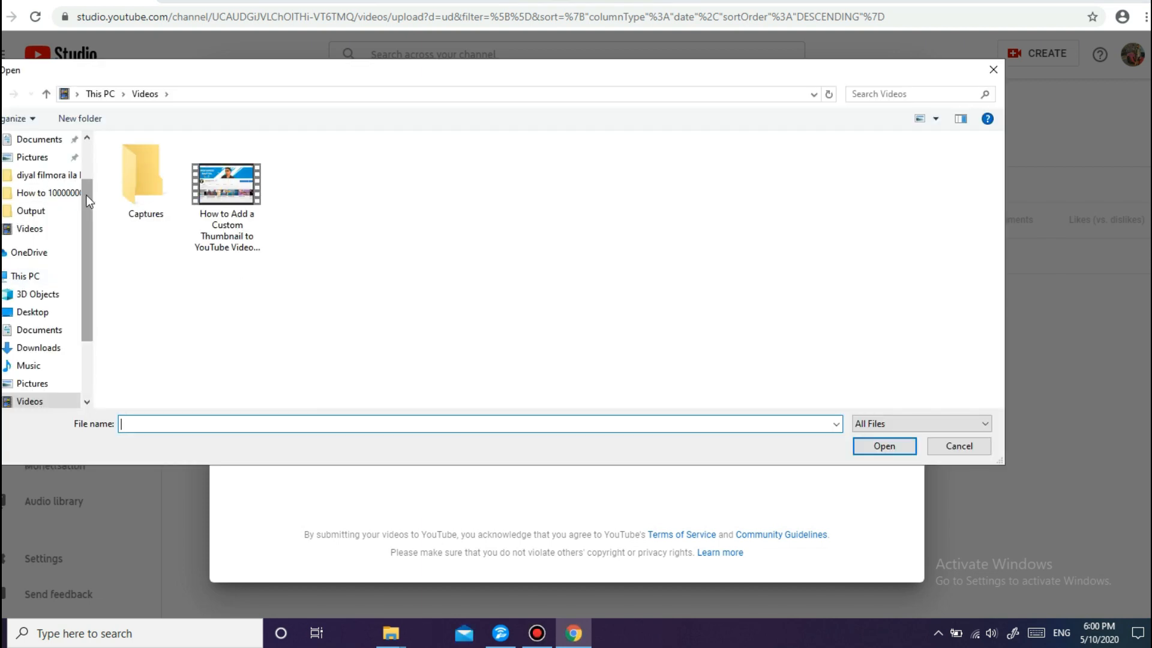
scroll(91, 243, down, 2)
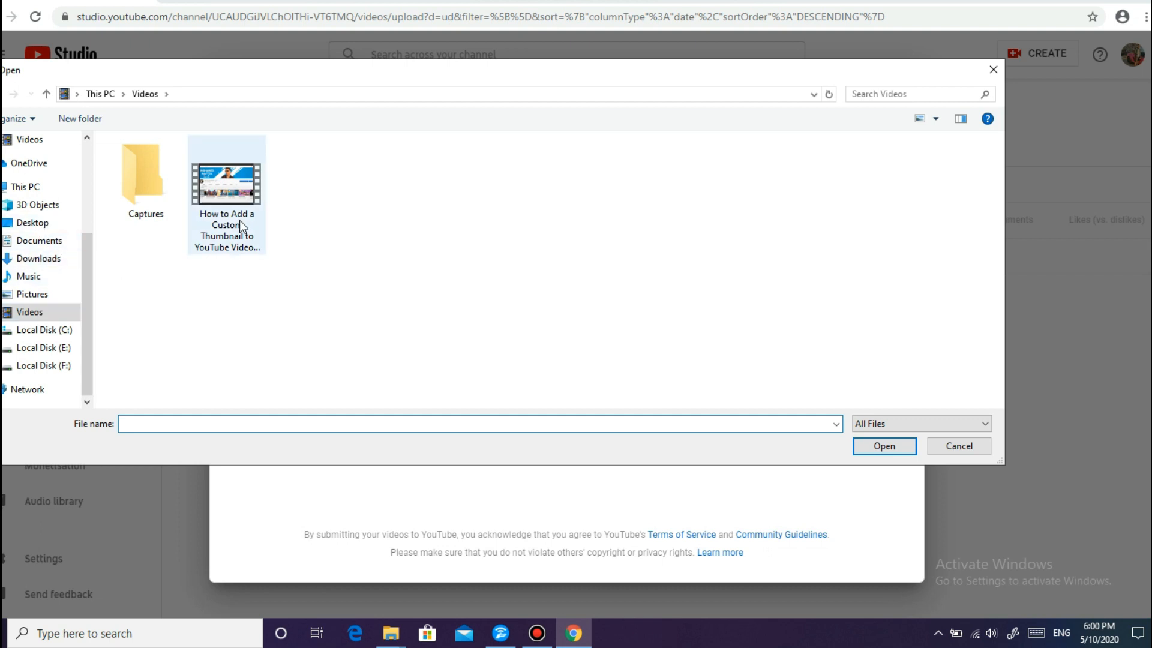
click(227, 186)
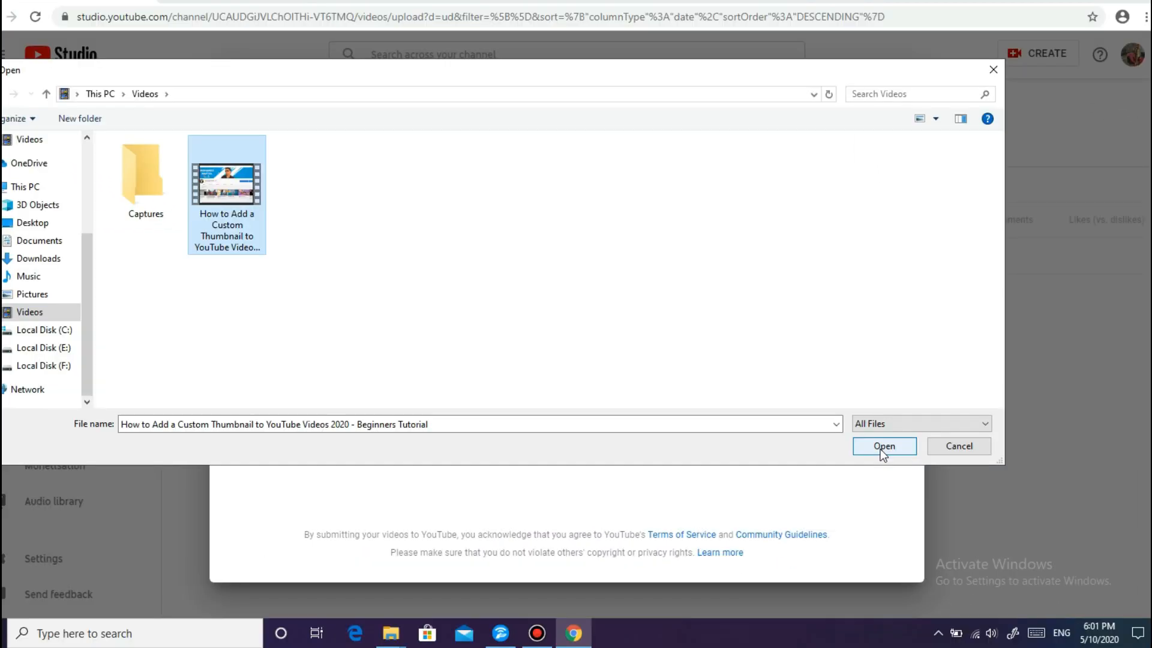
click(857, 446)
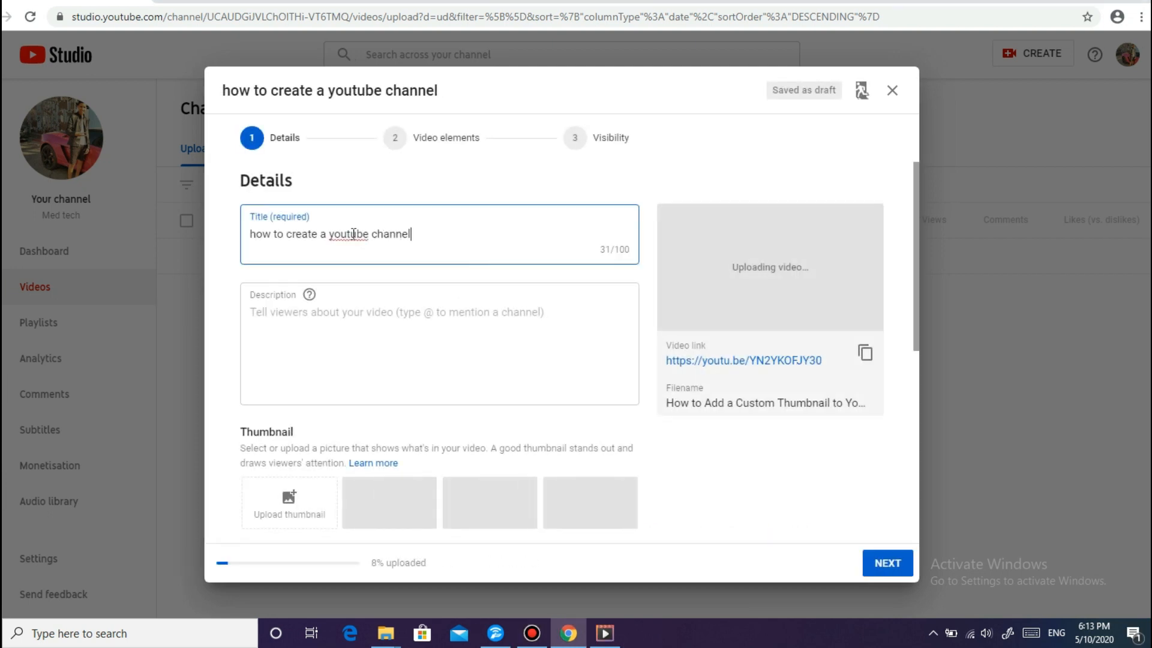
Replace the video title with "how to create a youtube channel in 2020"
double_click(376, 238)
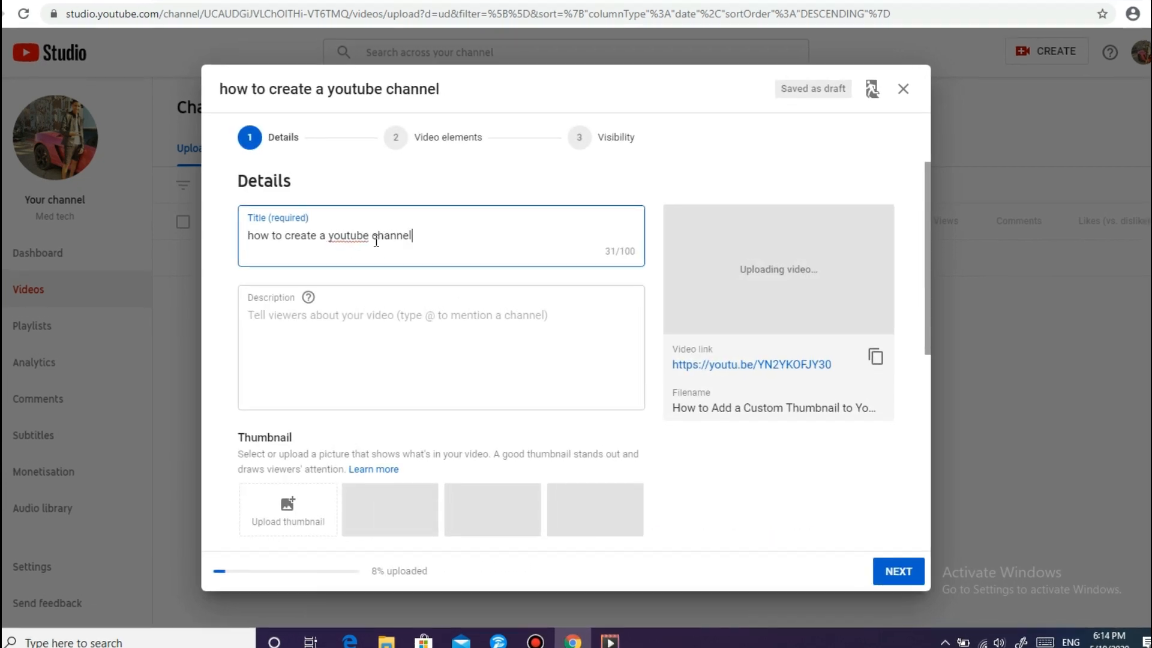
key(ctrl+a)
key(BackSpace)
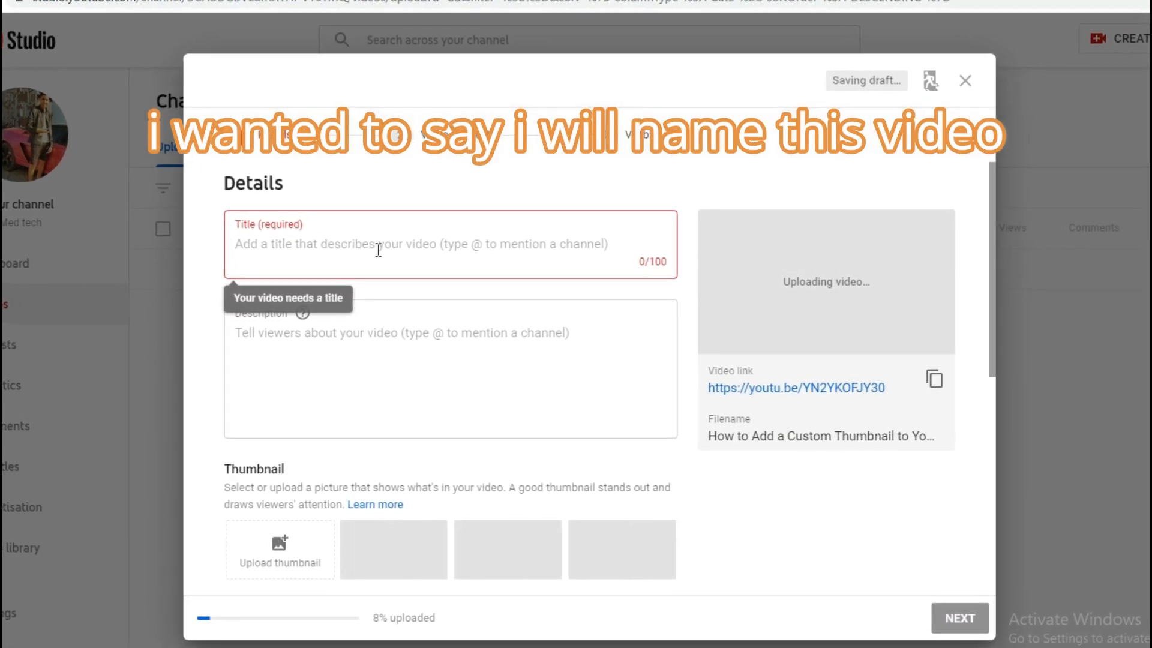
text(how to )
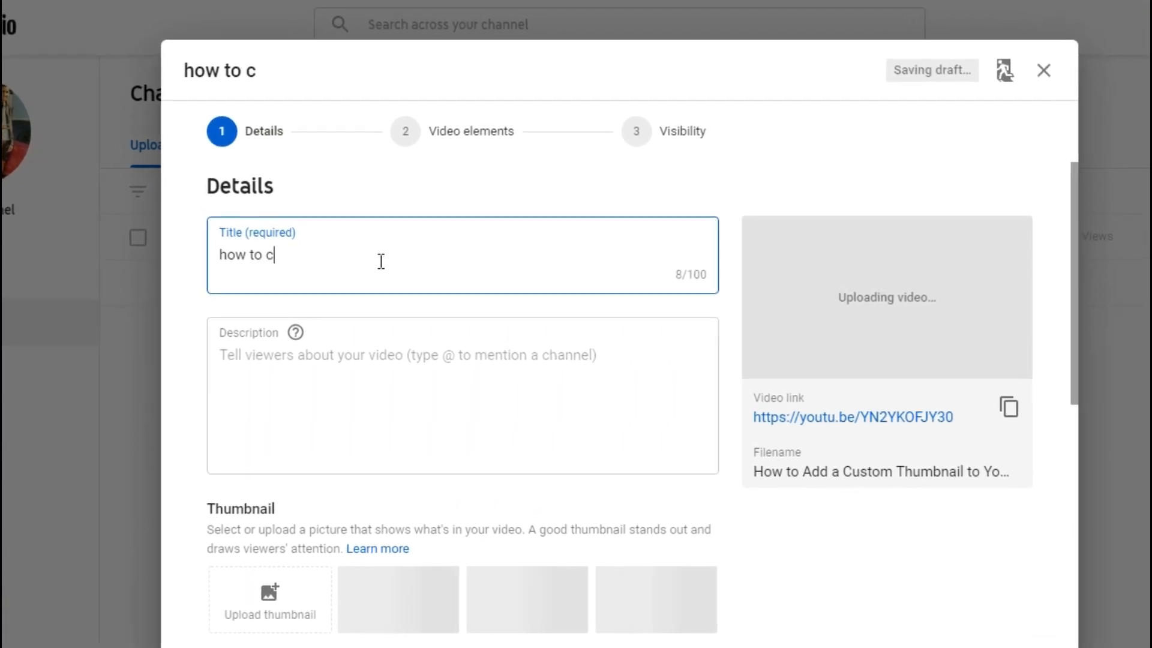
text(create a youtu)
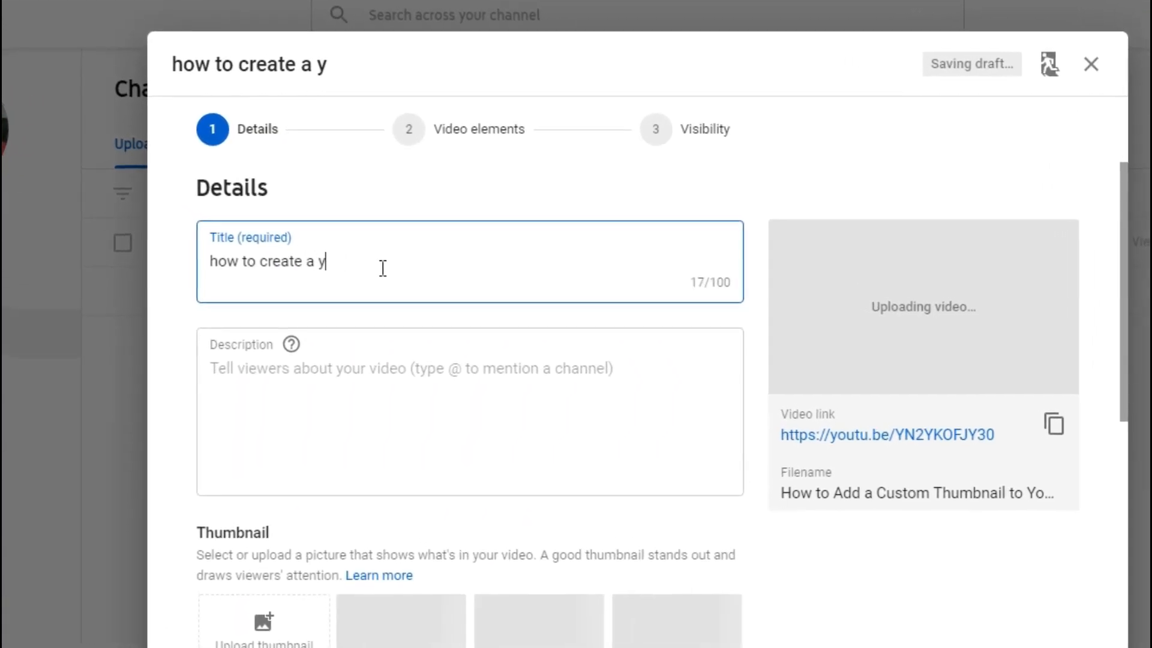
text(be channel)
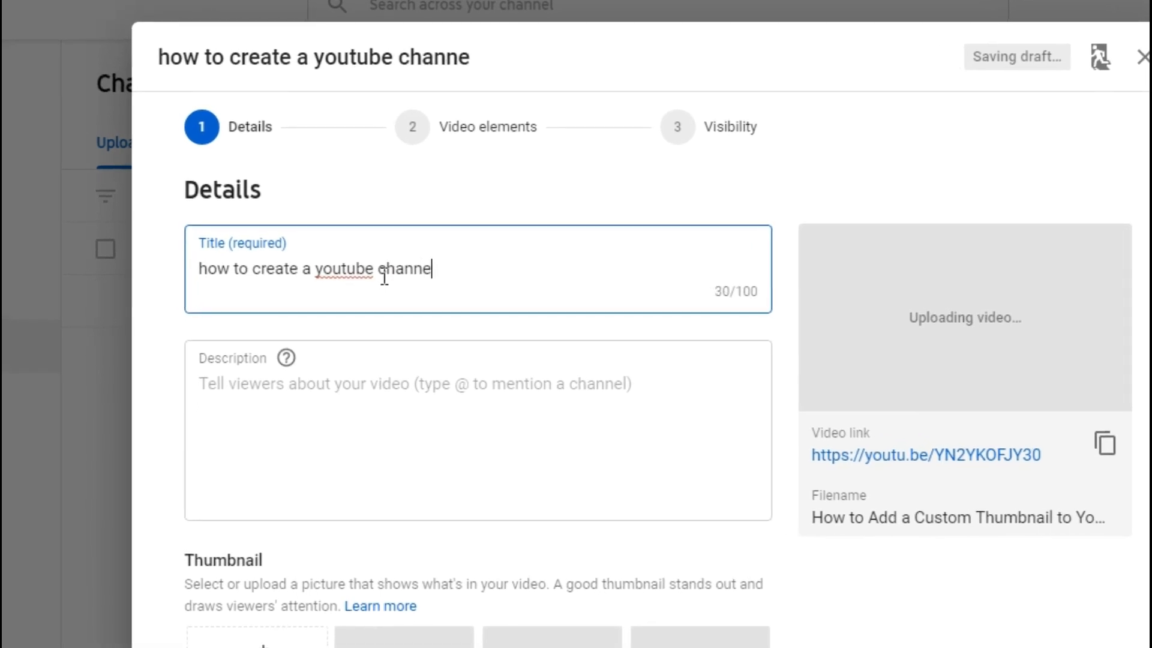
text( in 2020)
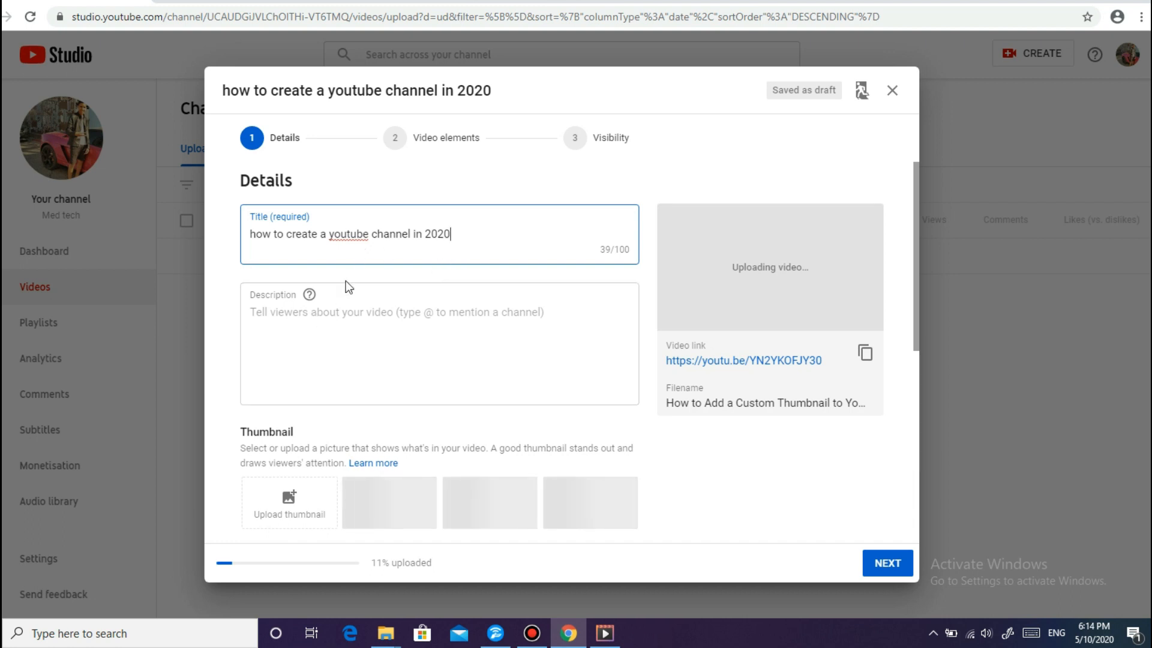
Enter the video description "in this video i will show how to create a youtube channel in 2020"
click(378, 334)
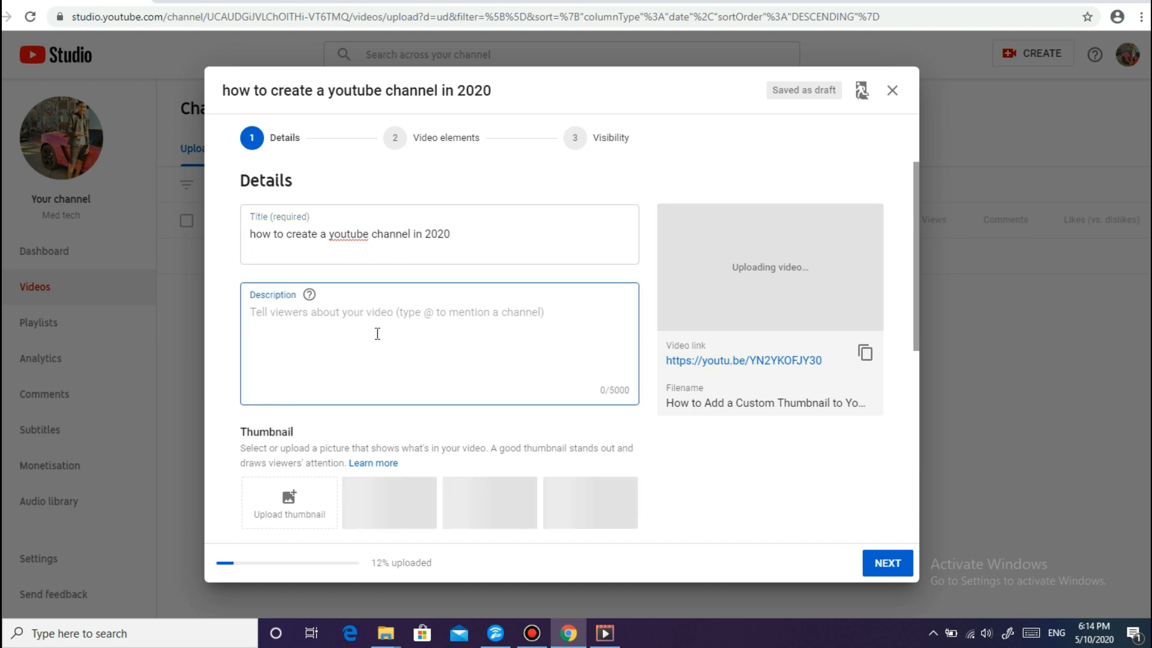
text(in this)
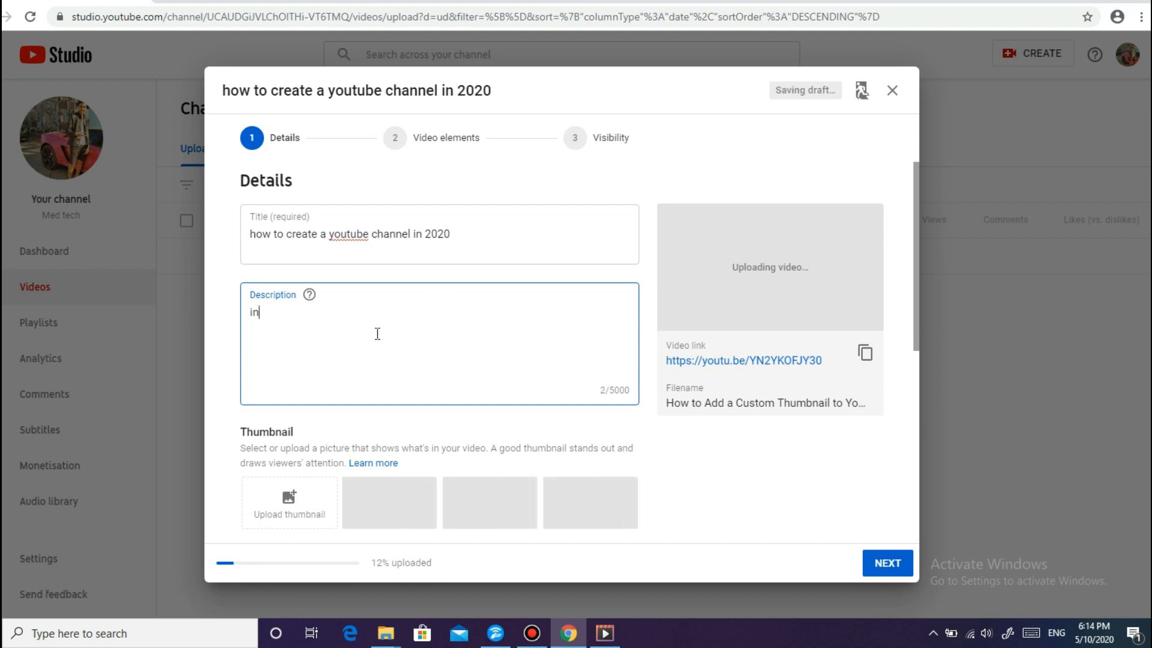
text( vi)
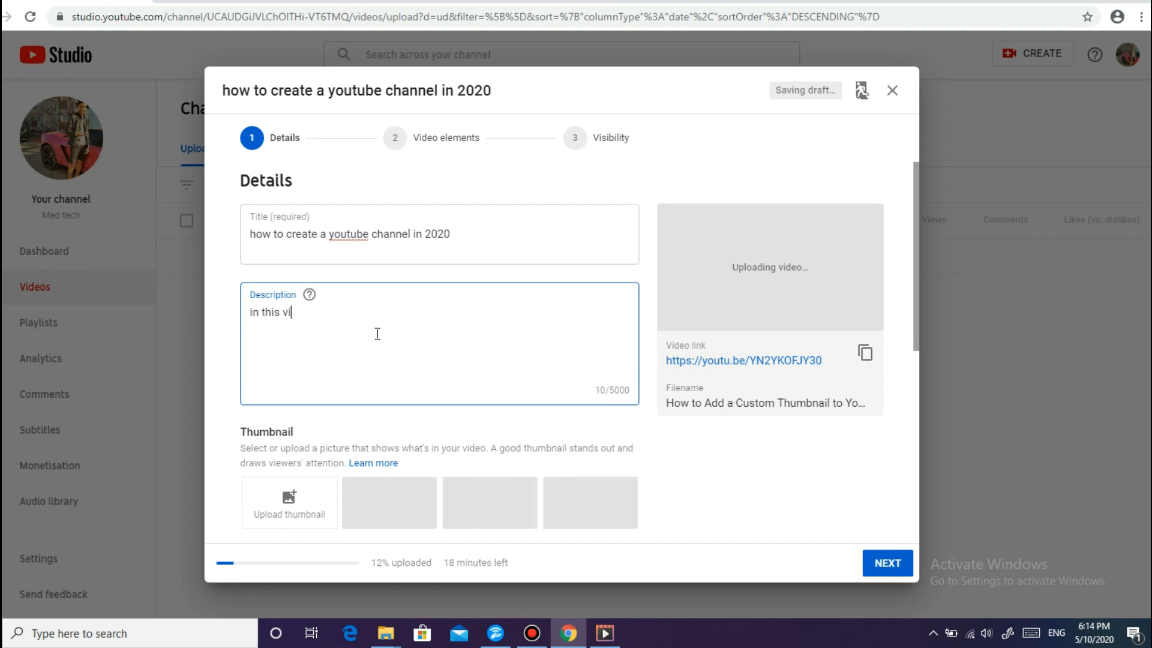
text(deo i w)
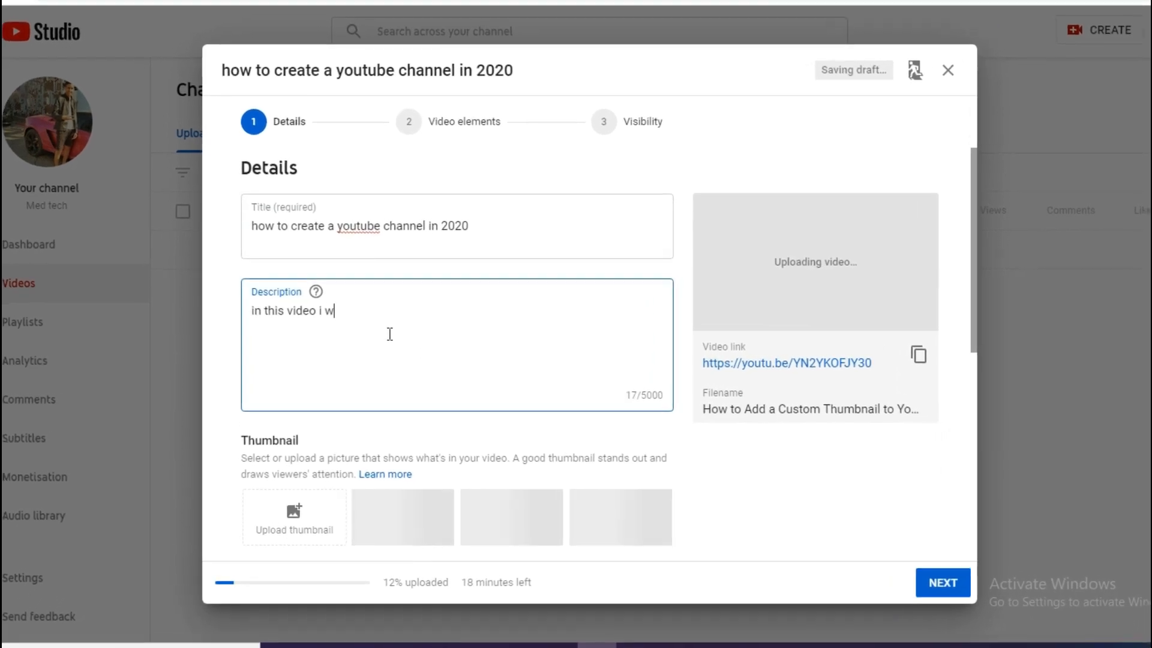
text(ill show )
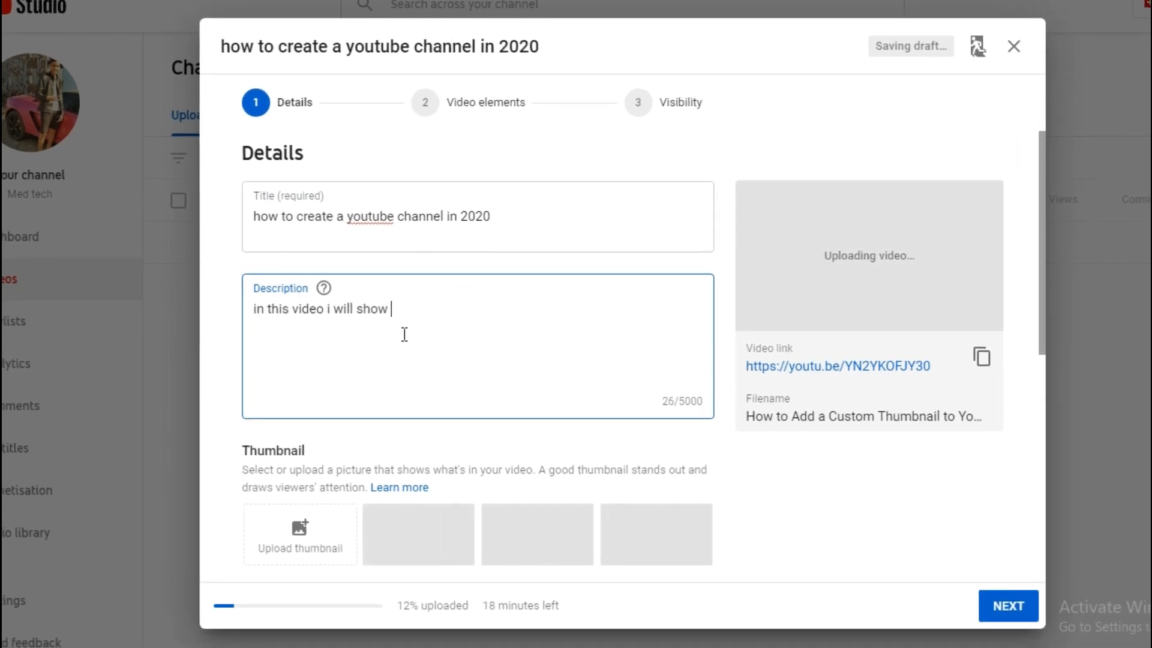
text(you)
key(BackSpace)
key(BackSpace)
key(BackSpace)
text(how)
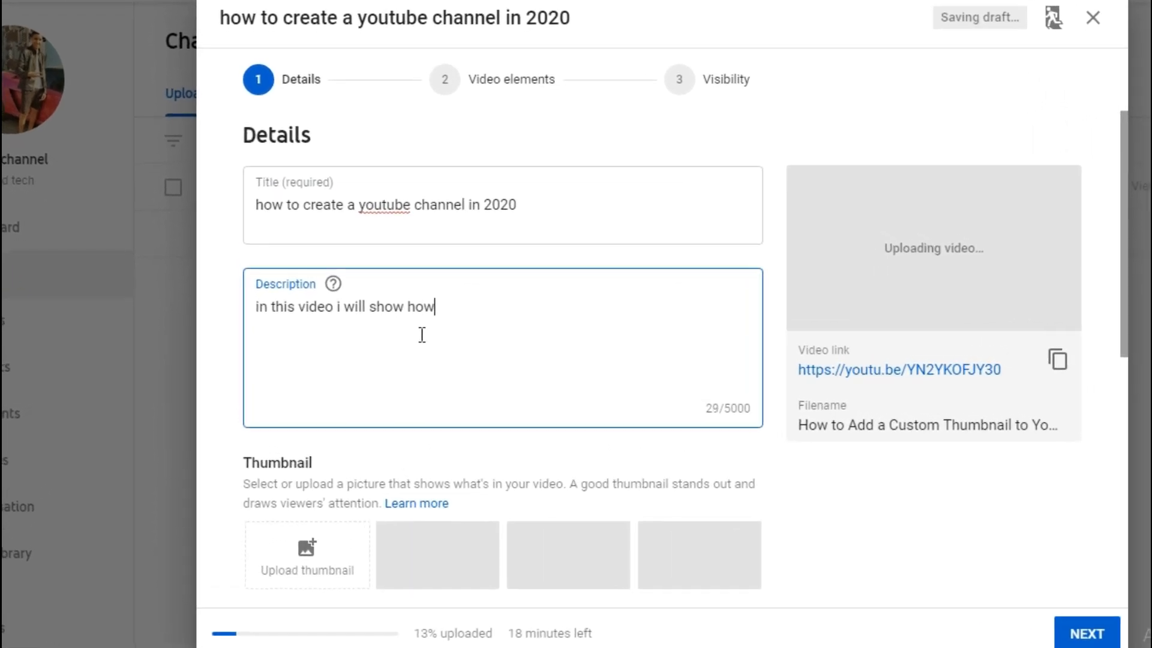
text( to c)
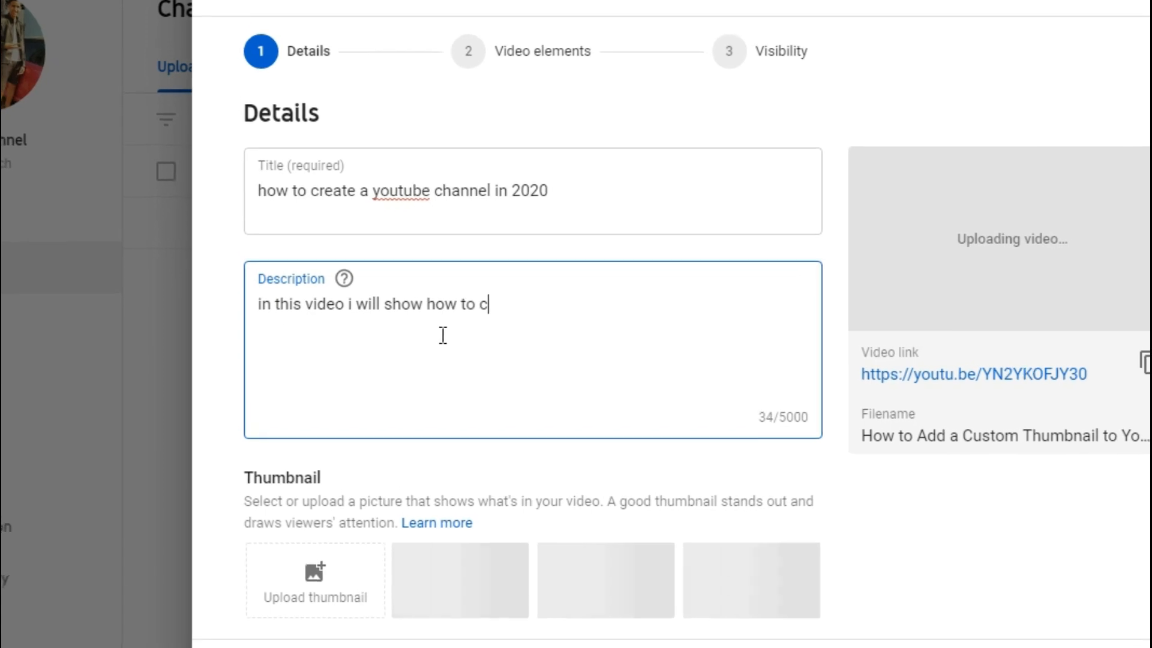
text(reate a youtub)
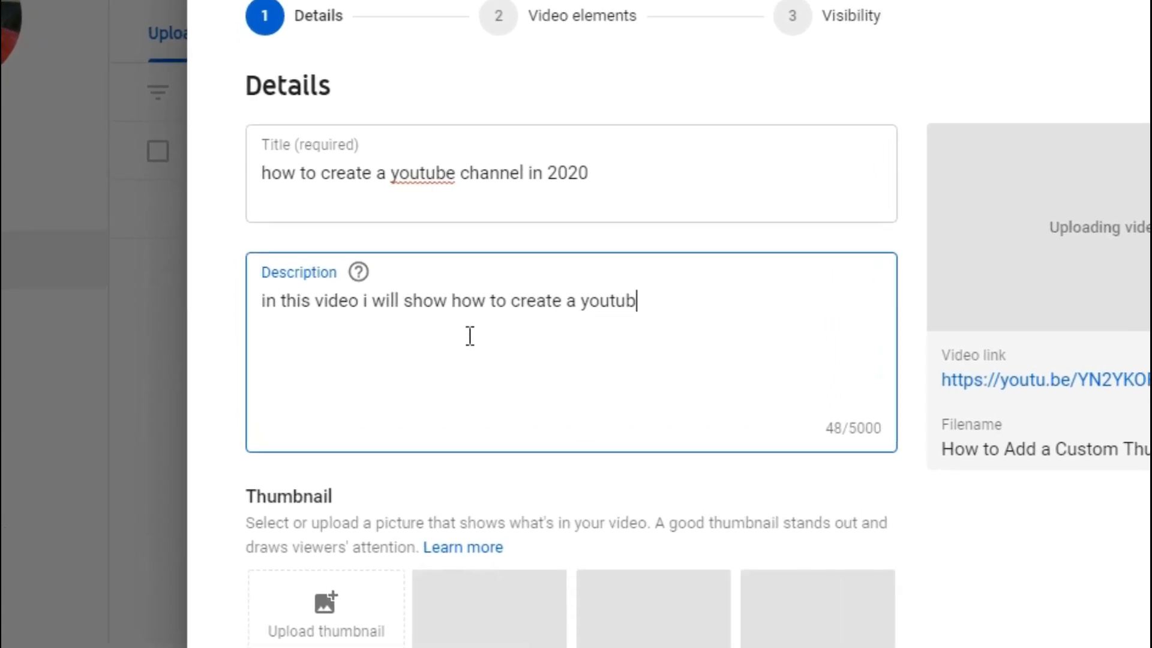
text(e channel)
text( in 2020  )
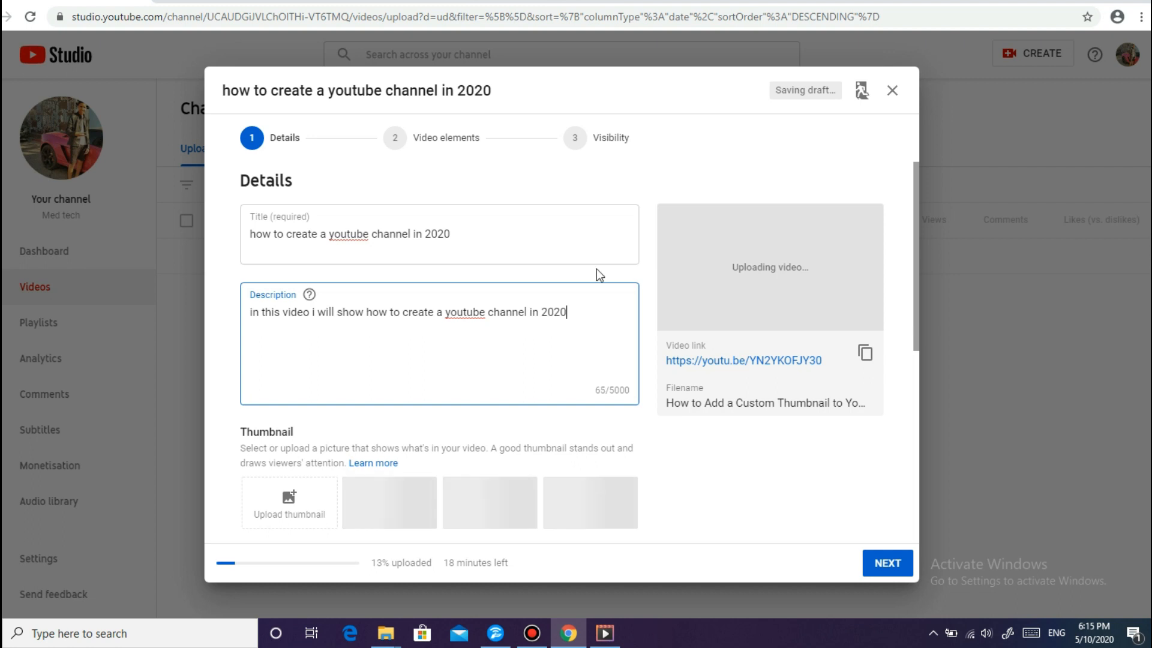
Add the line "add intagram:" below the first description sentence, separated by a blank line
text(add )
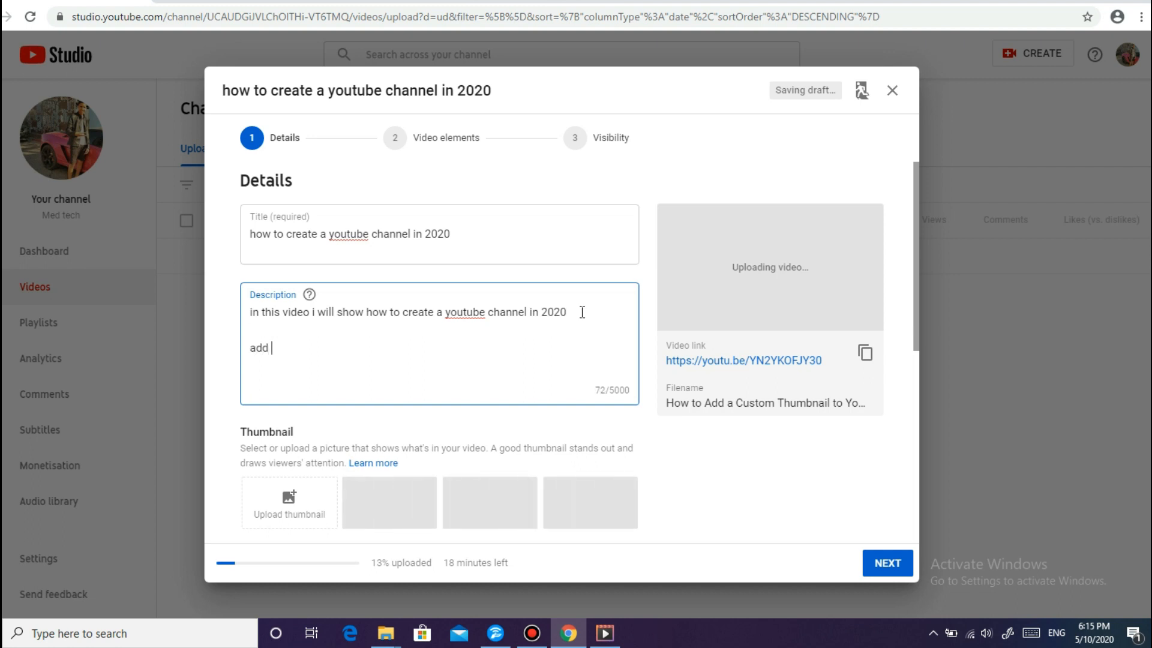
text(intagram:)
right_click(350, 351)
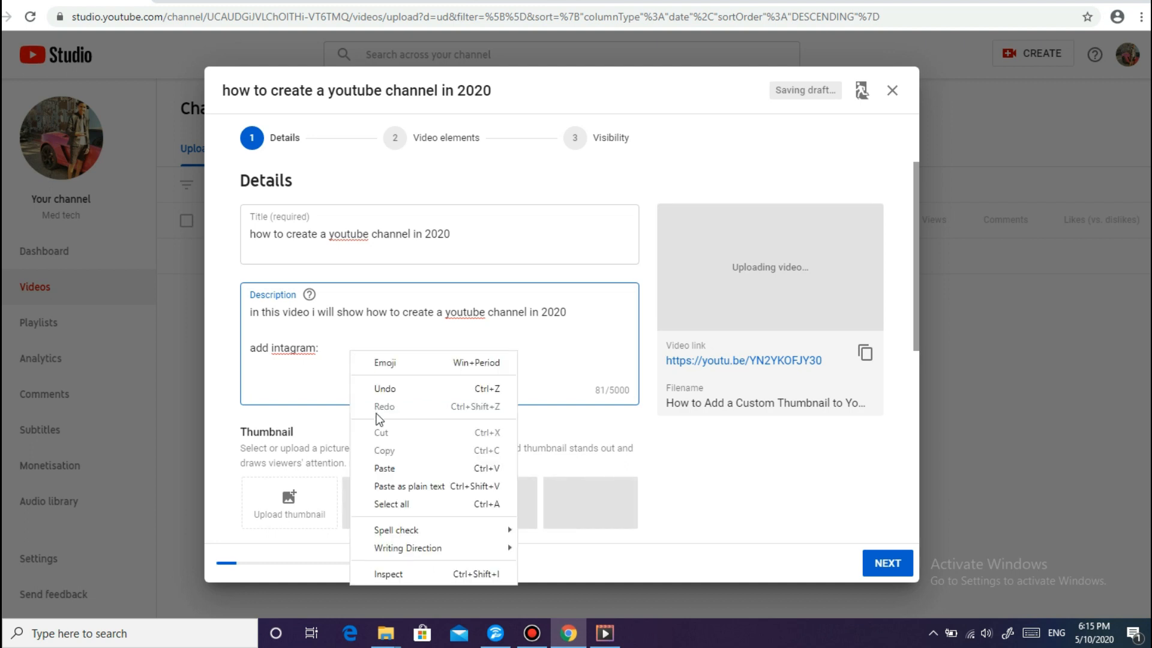
click(531, 362)
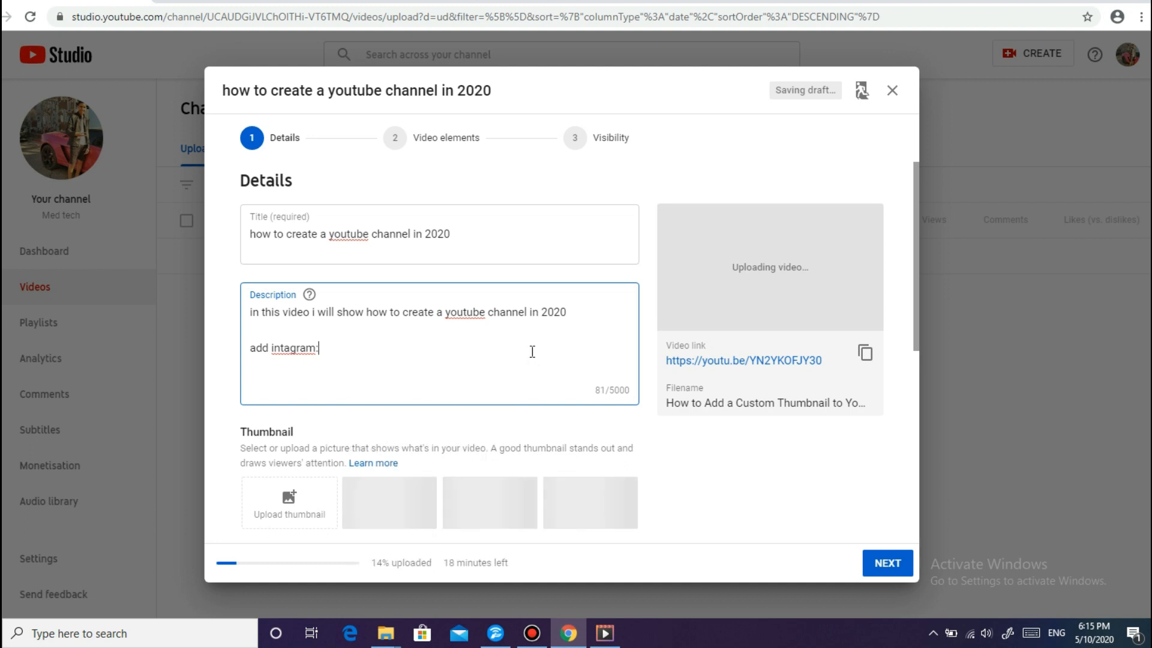
Upload the image "you better use 1280x720" from the Desktop as the video's custom thumbnail
drag(917, 215, 902, 301)
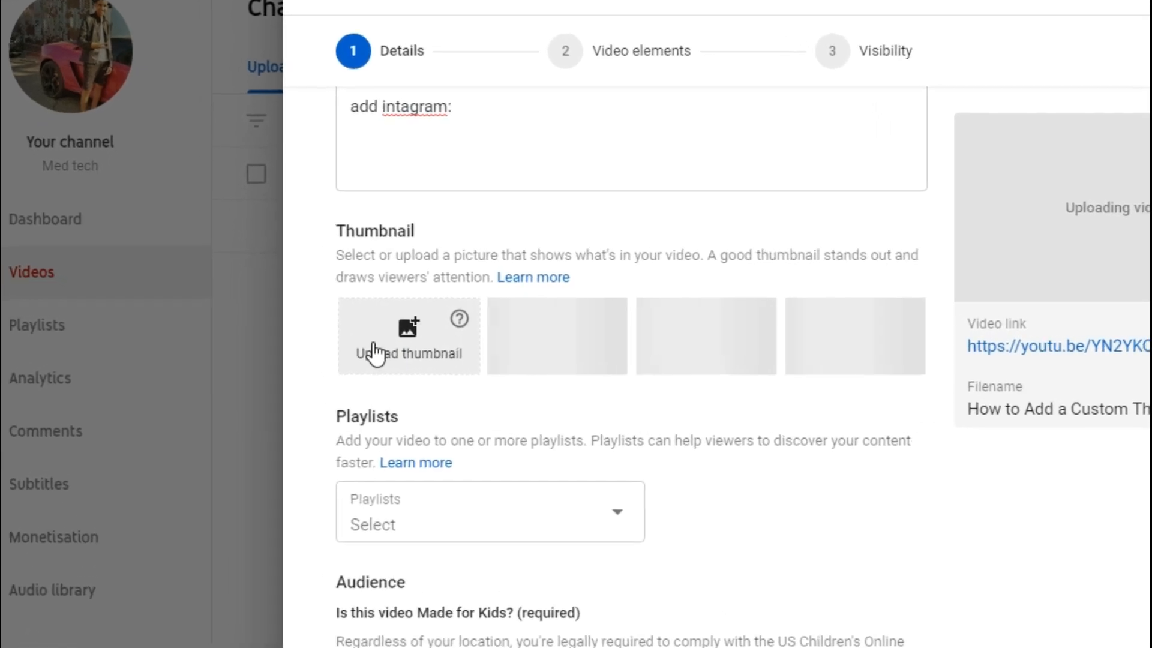
click(443, 359)
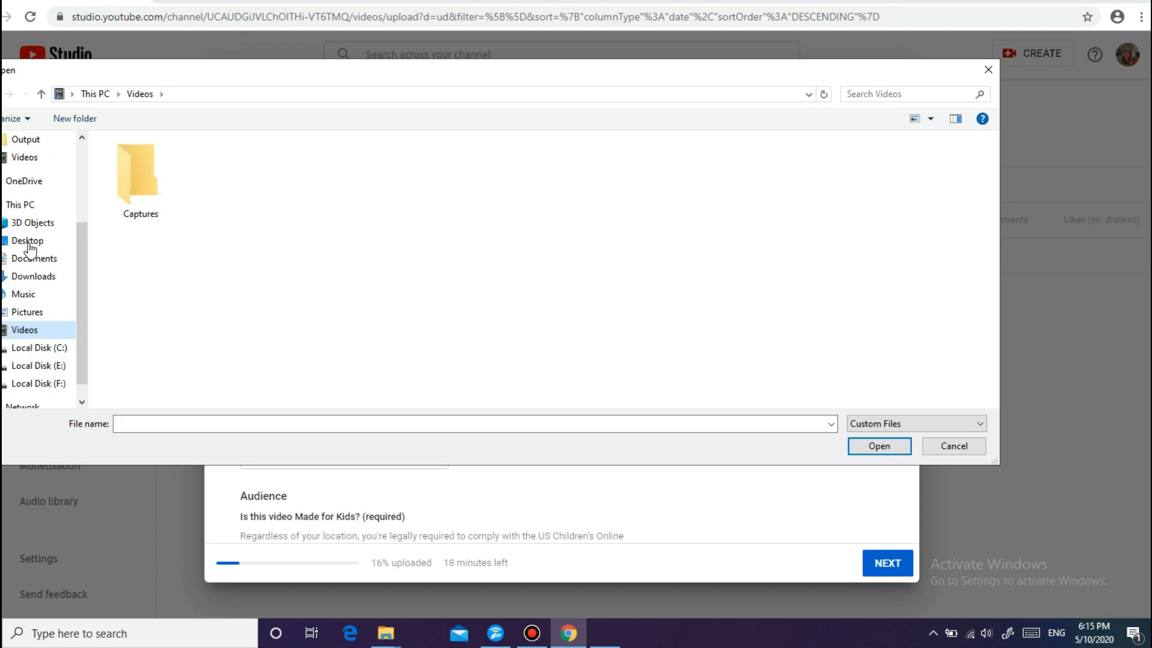
click(29, 241)
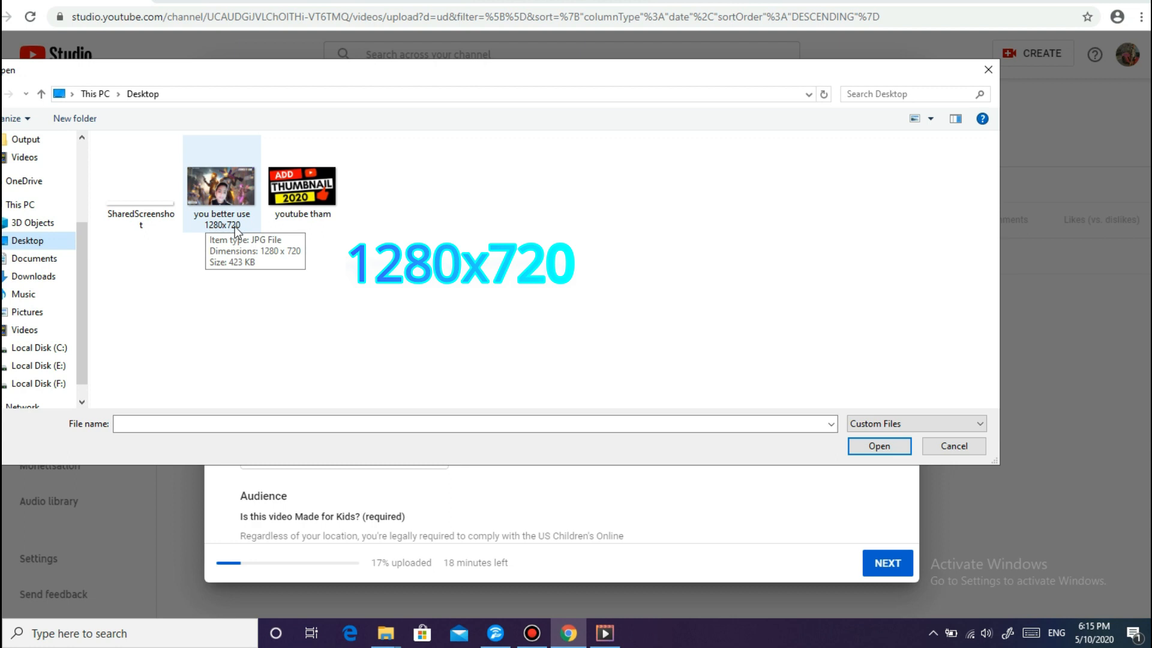
click(227, 196)
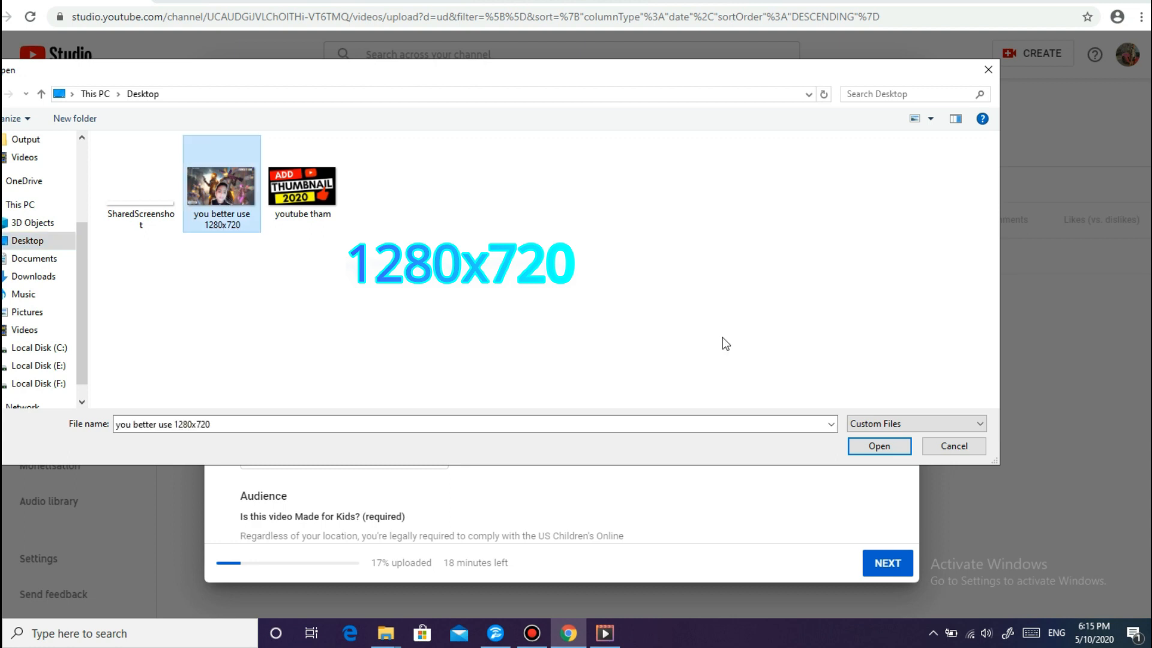
click(879, 446)
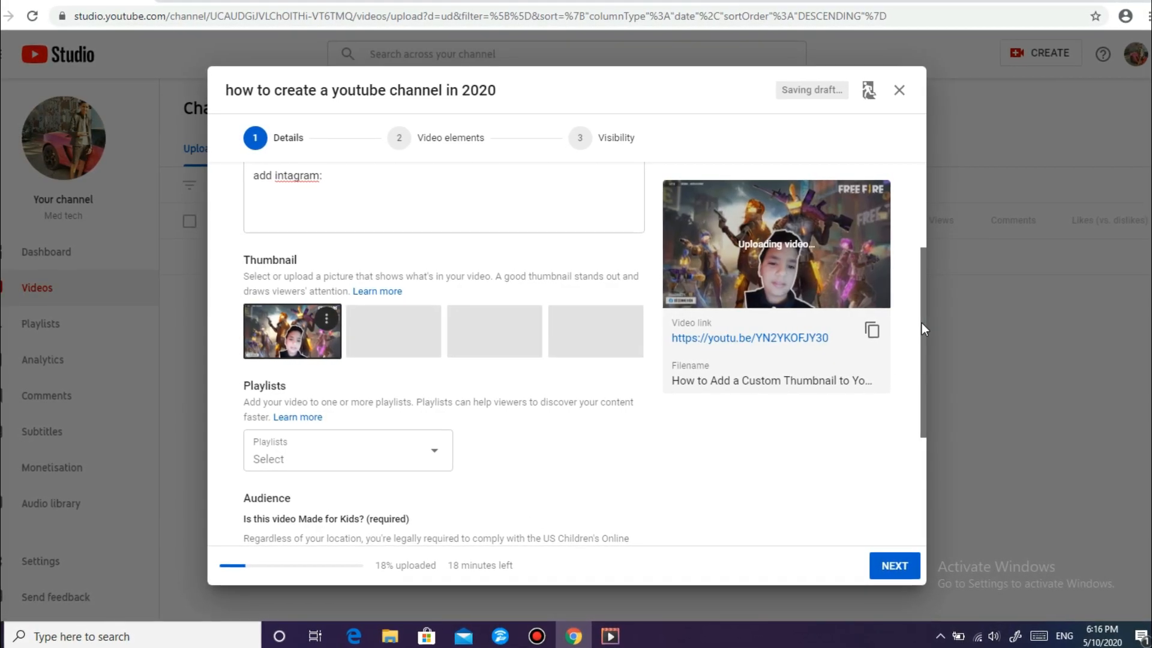
Expand the additional video detail options covering paid promotion, tags and subtitles
scroll(921, 322, down, 1)
drag(924, 325, 927, 377)
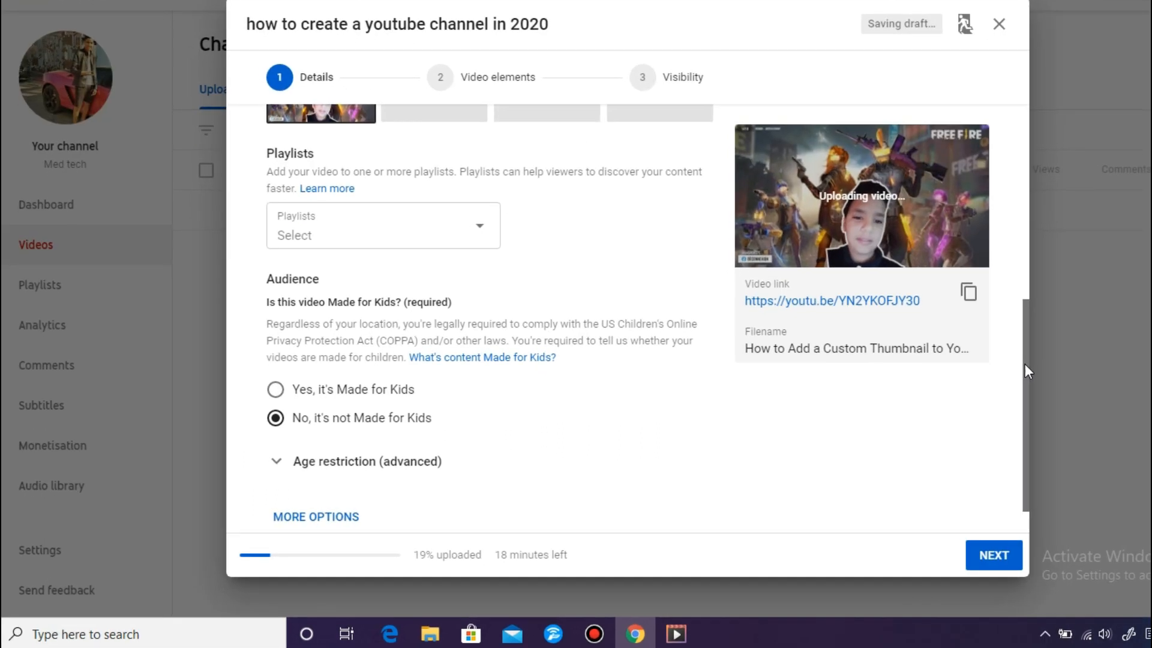
drag(915, 393, 915, 435)
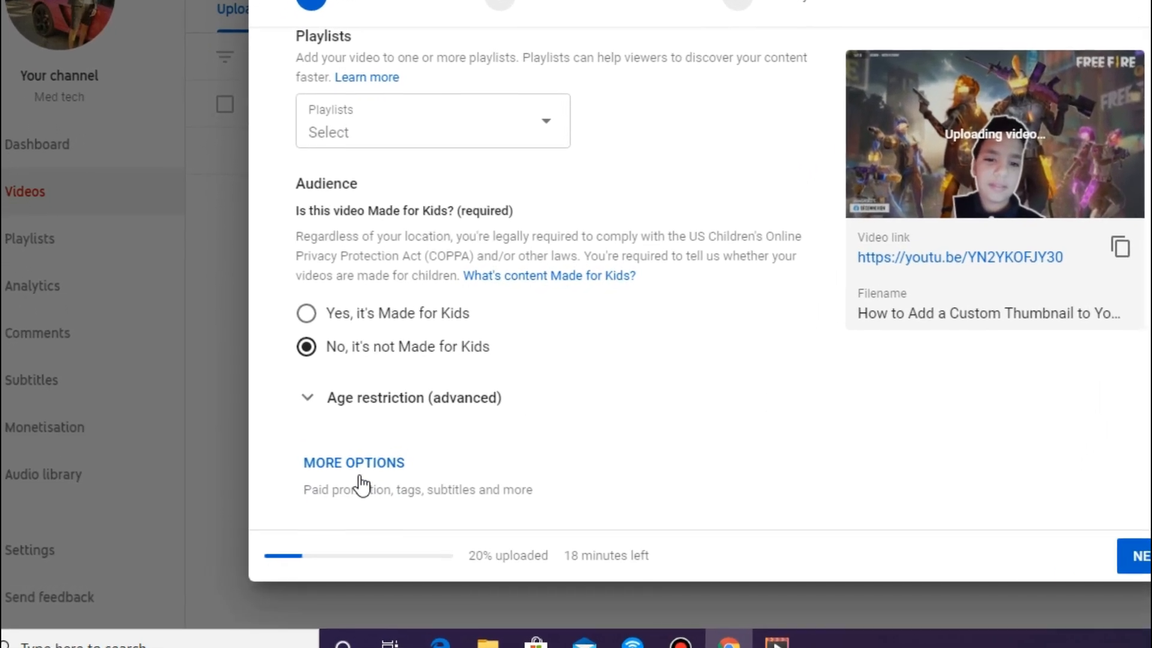
click(363, 455)
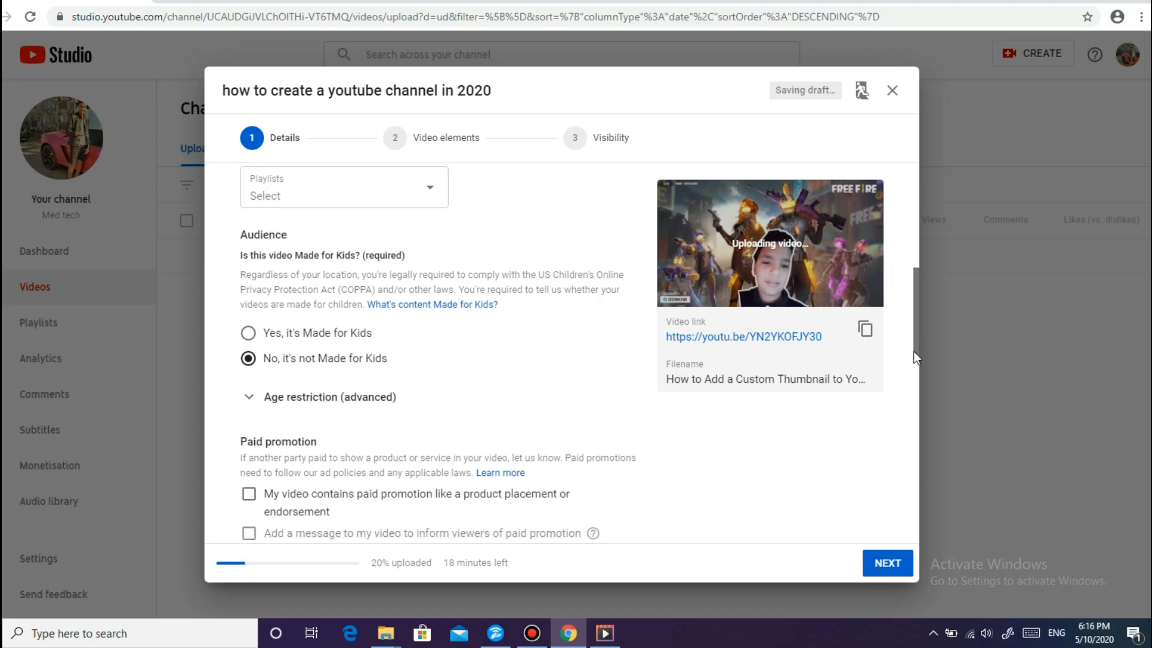
Add the video tags "Youtube", "how to", "Youtube videos" and "how to create"
drag(915, 358, 908, 446)
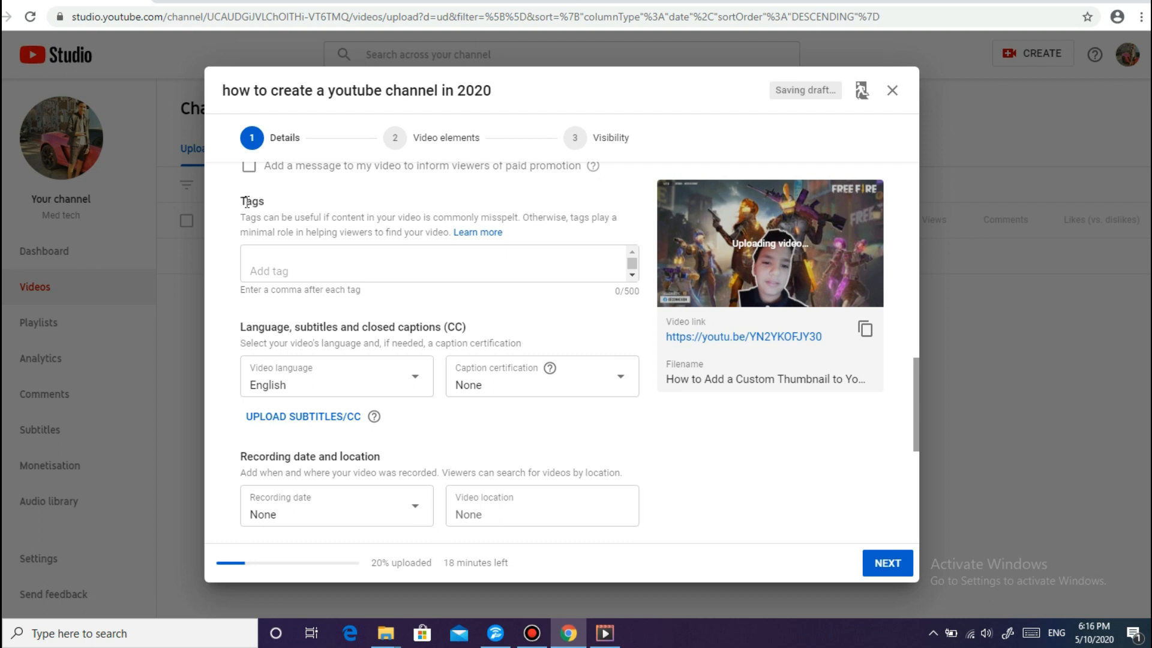
click(295, 265)
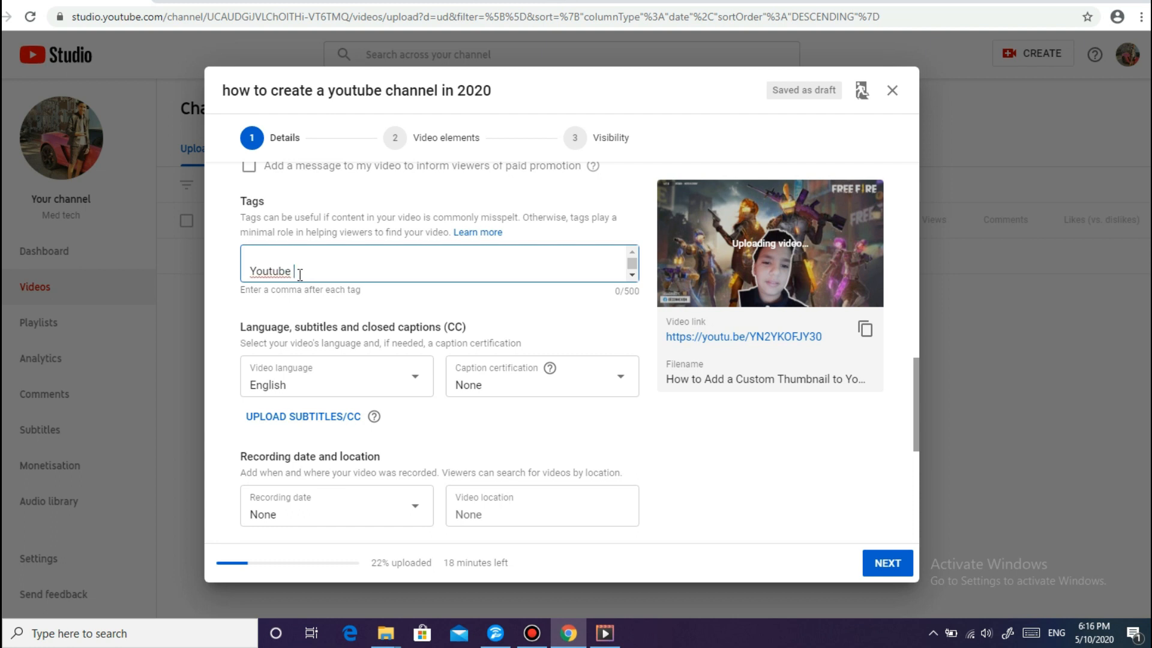
text(,)
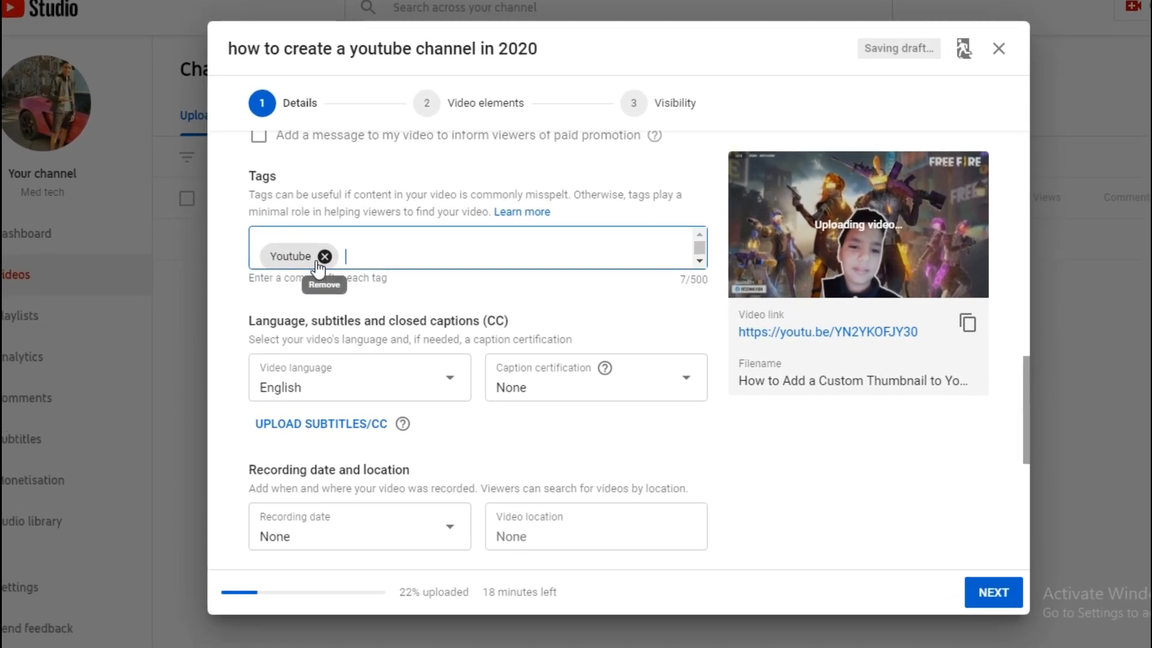
text(how to)
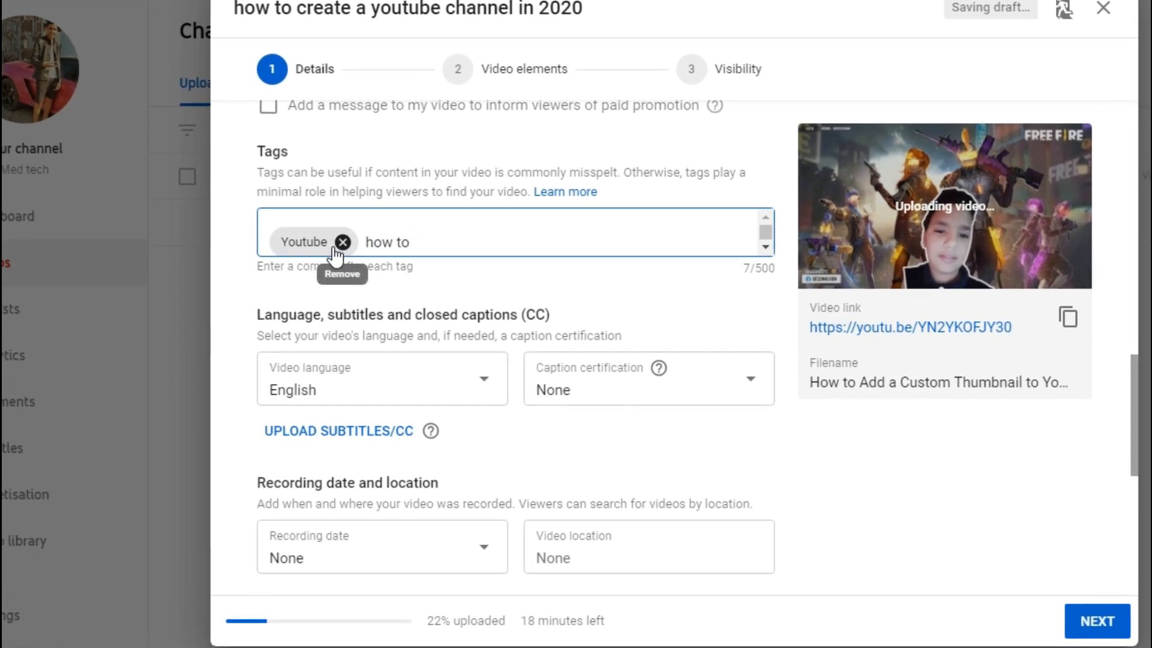
key(Return)
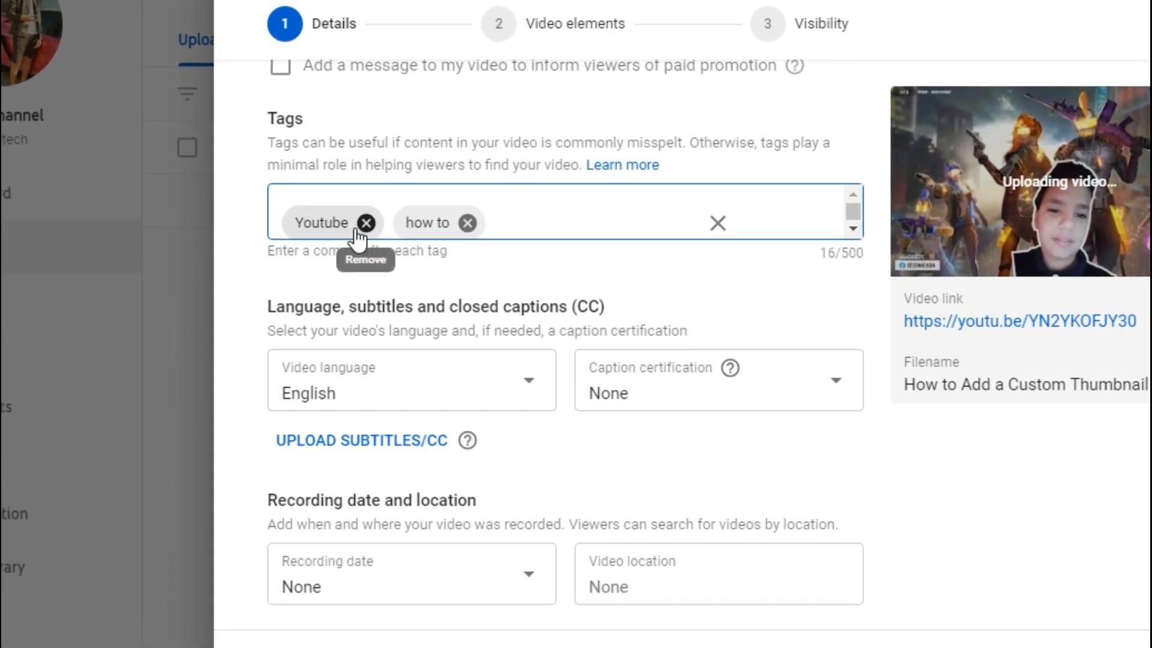
text(Youtube vide)
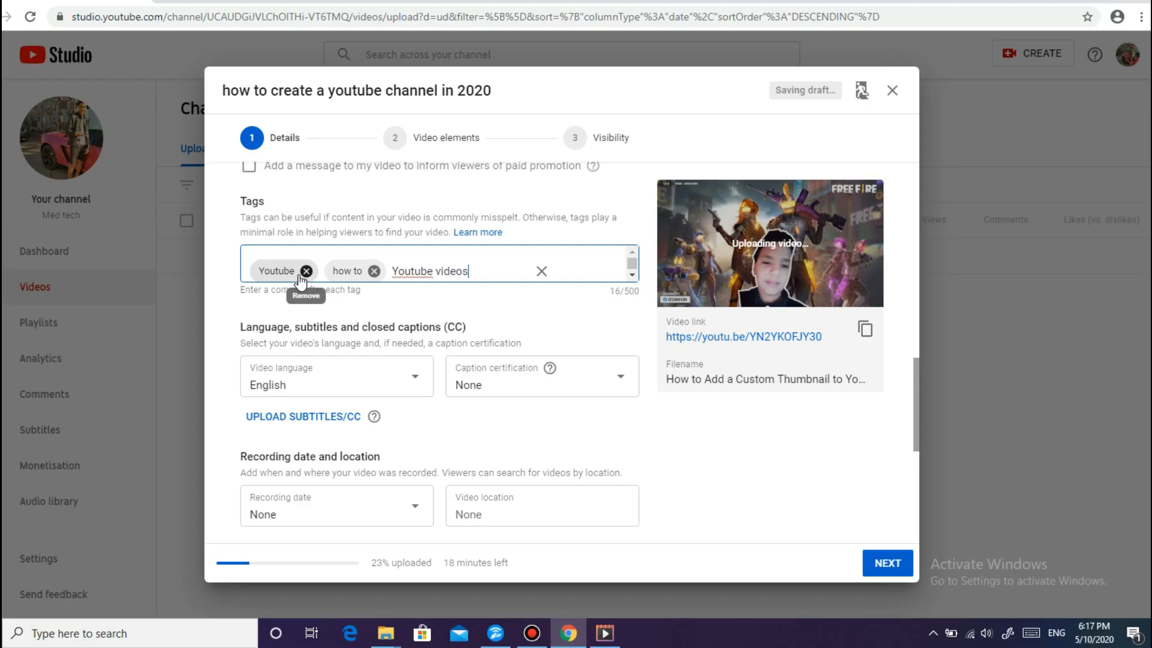
text(os)
key(Return)
text(how to create)
key(Return)
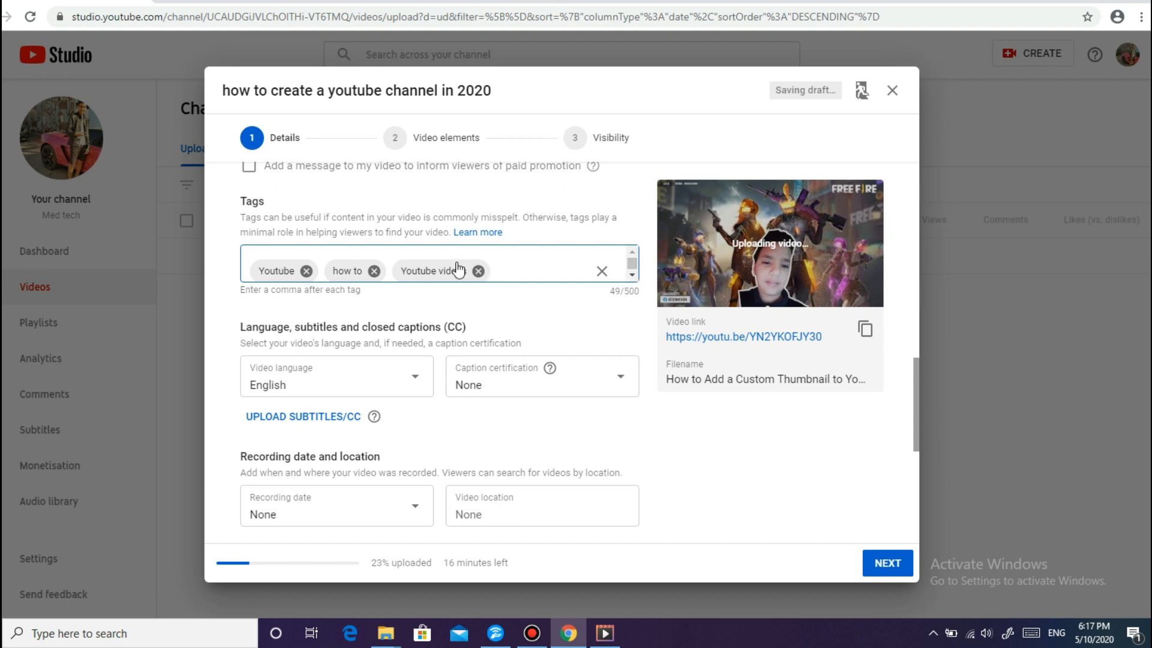
click(632, 275)
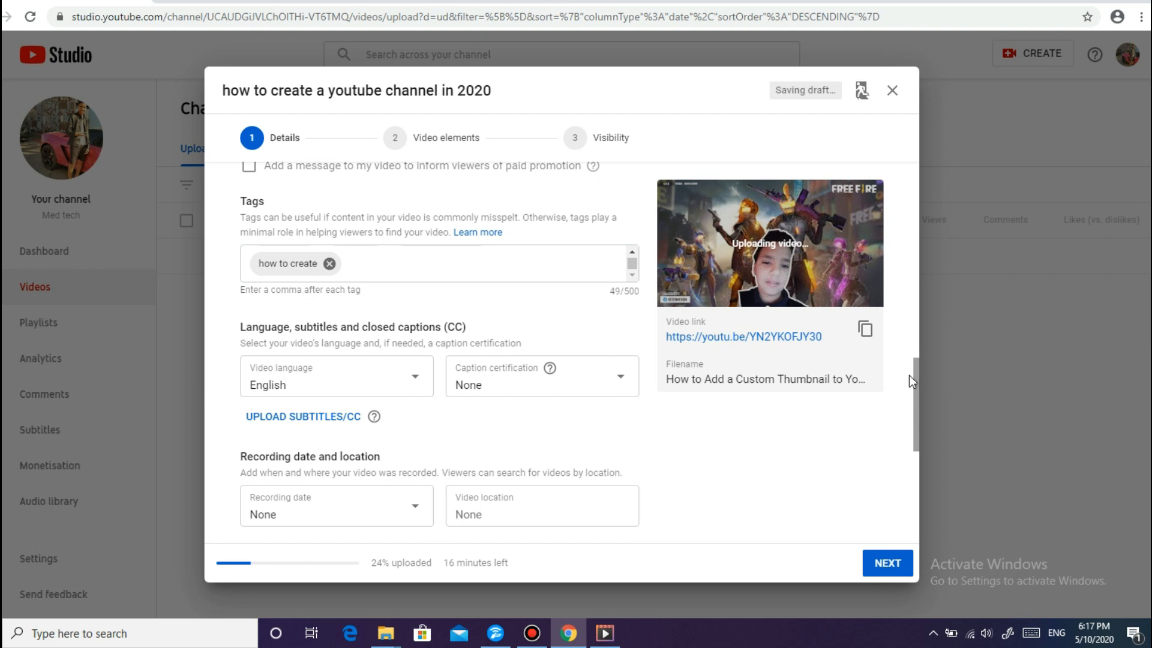
Keep the default licence, category and comment settings, and continue past the video elements to the visibility stage
drag(916, 380, 917, 478)
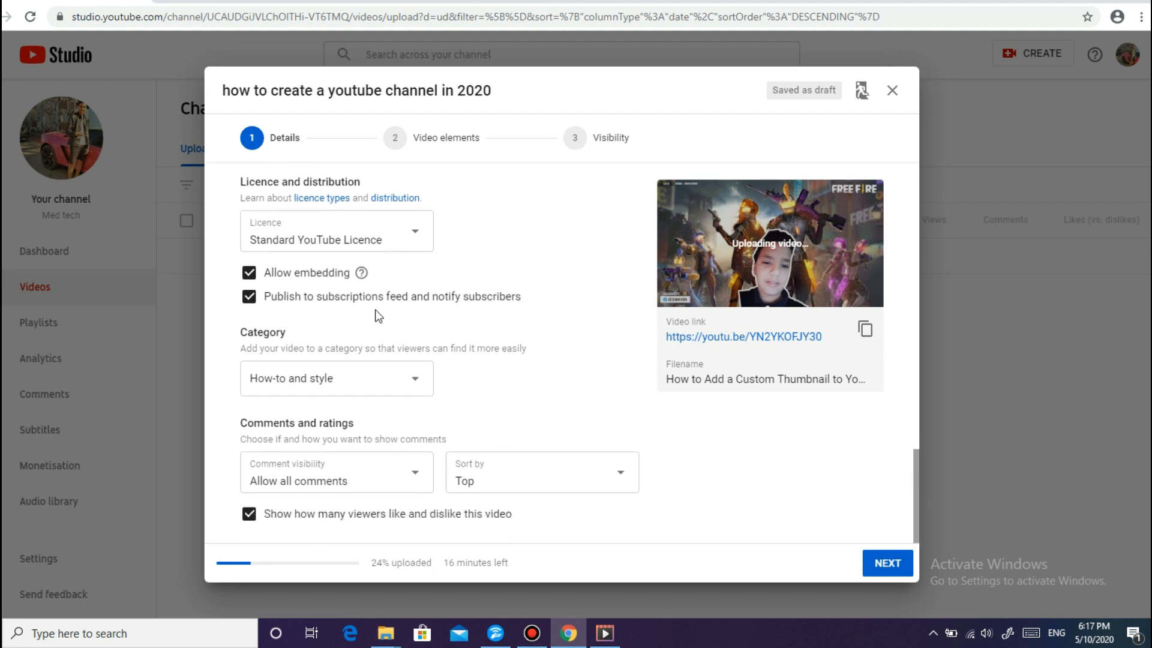
click(888, 563)
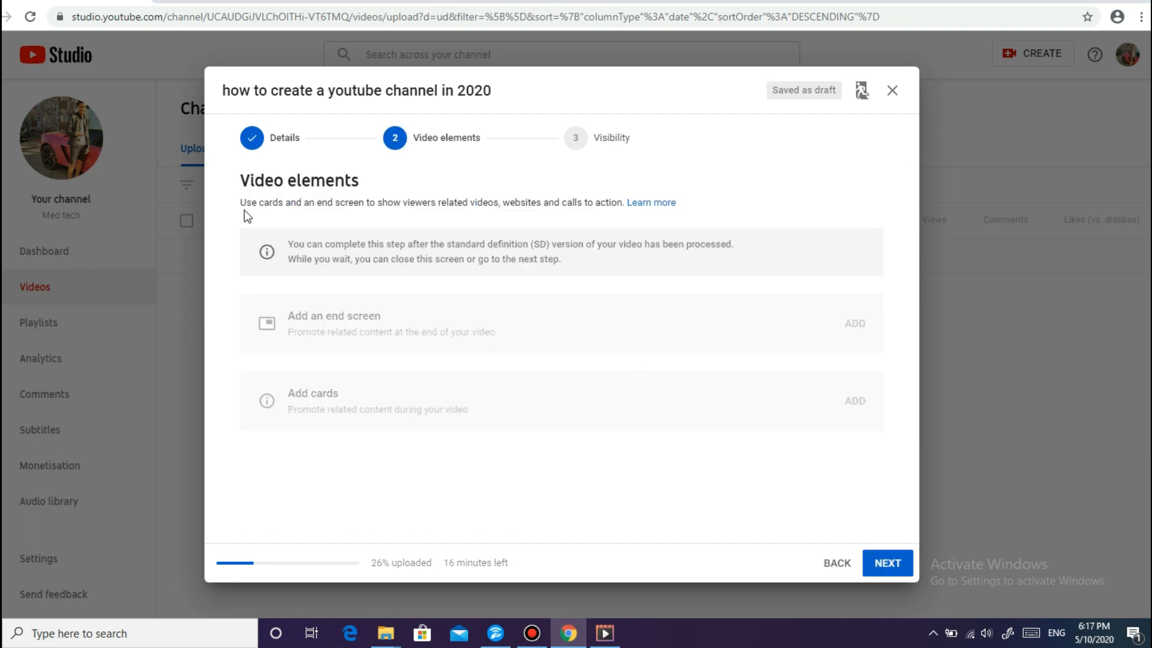
click(887, 569)
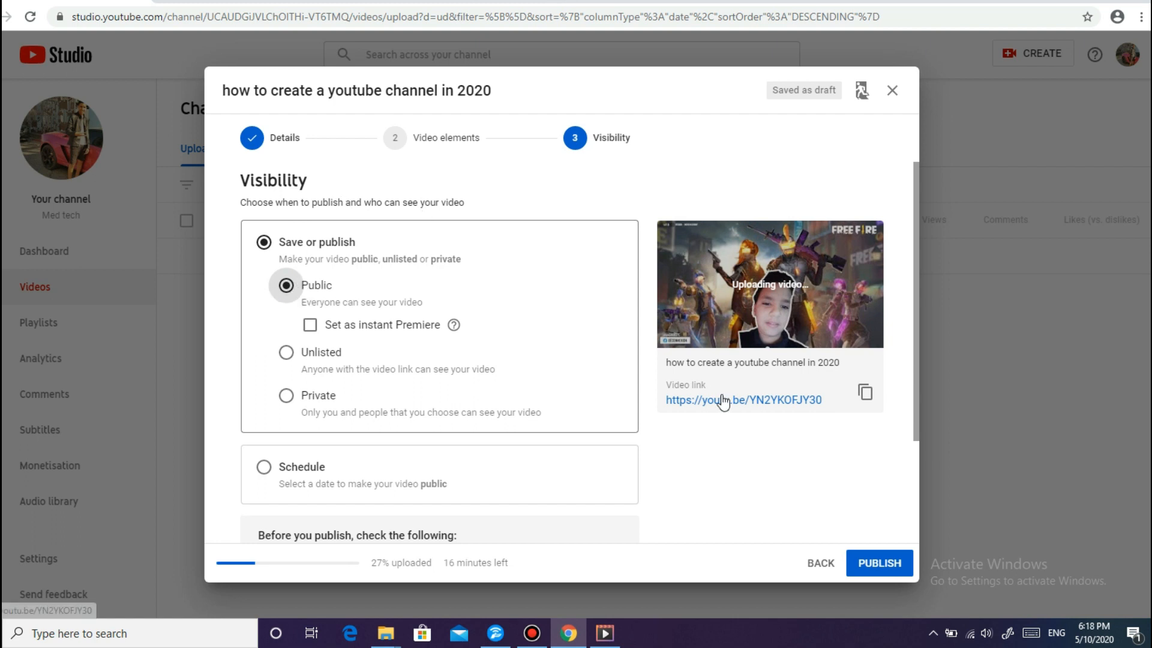
Publish the video with Public visibility, without setting it as an instant Premiere
drag(915, 372, 916, 454)
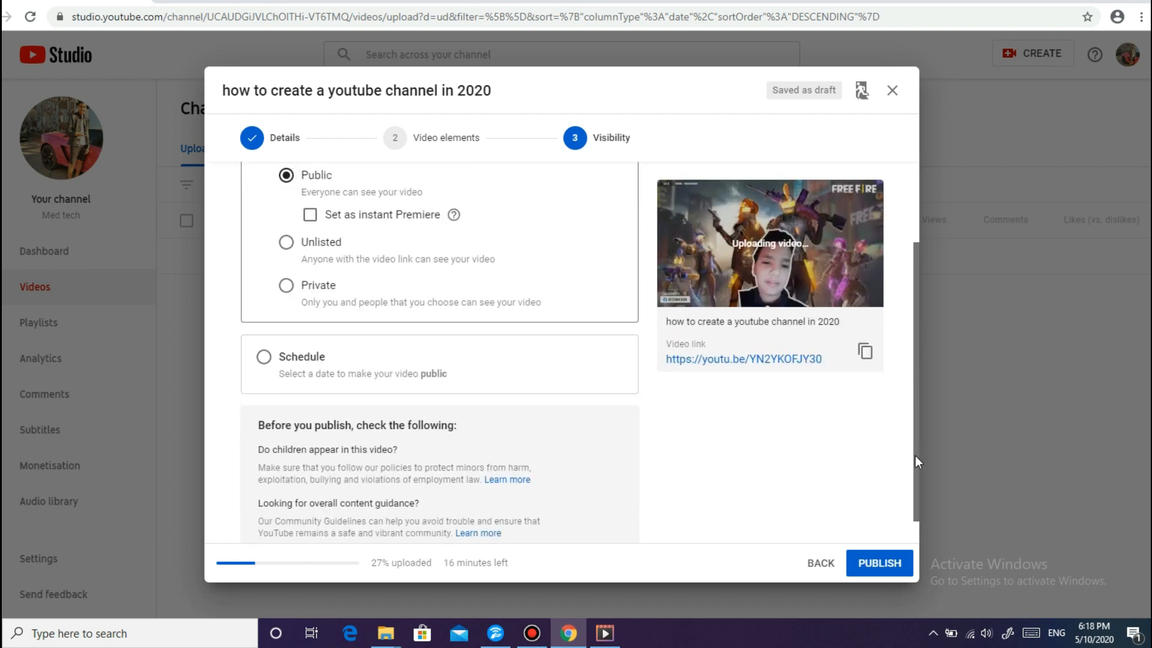
click(894, 570)
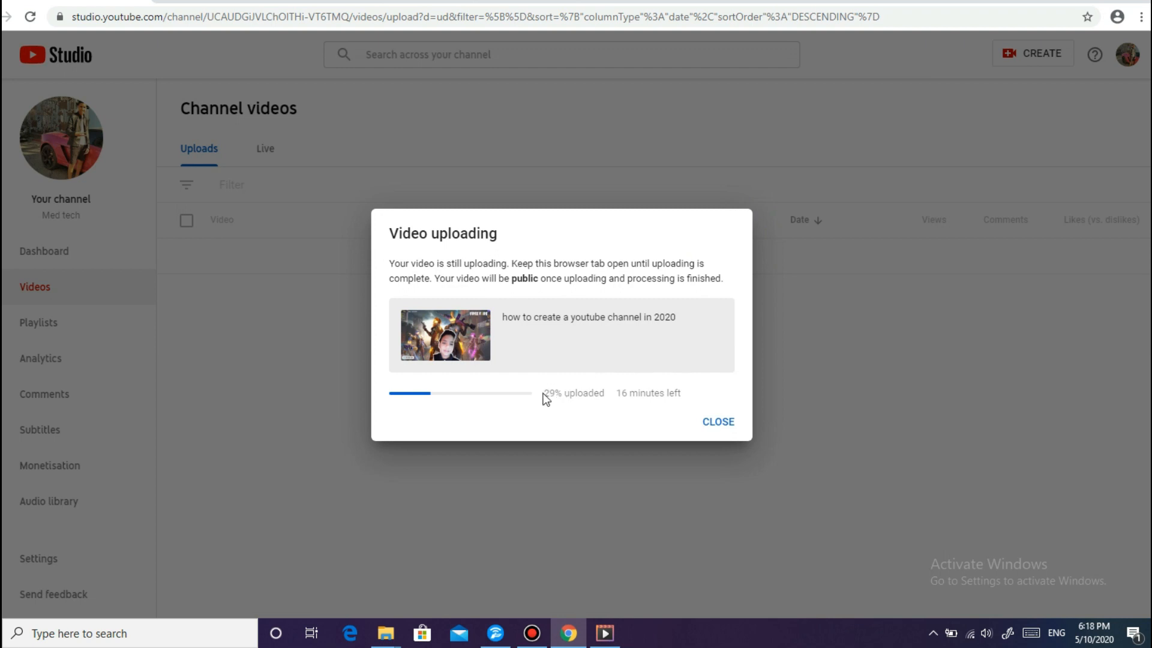
drag(614, 393, 686, 397)
click(686, 397)
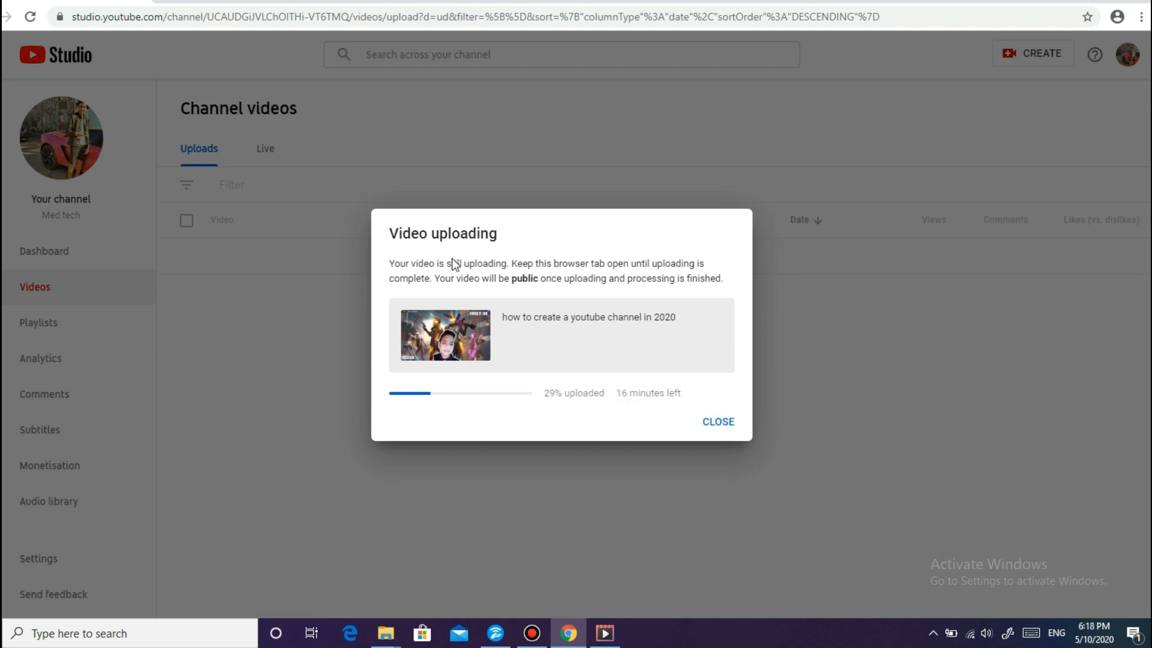